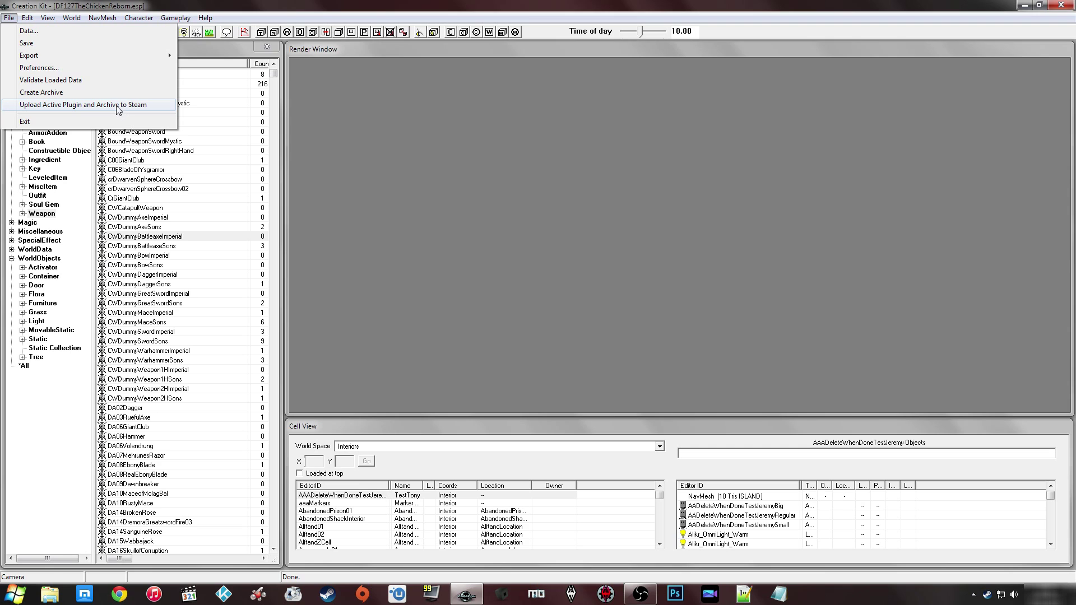
View the list of files to archive for uploading the active plugin to Steam, and close it
{"action": "left_click", "coordinate": [102, 106]}
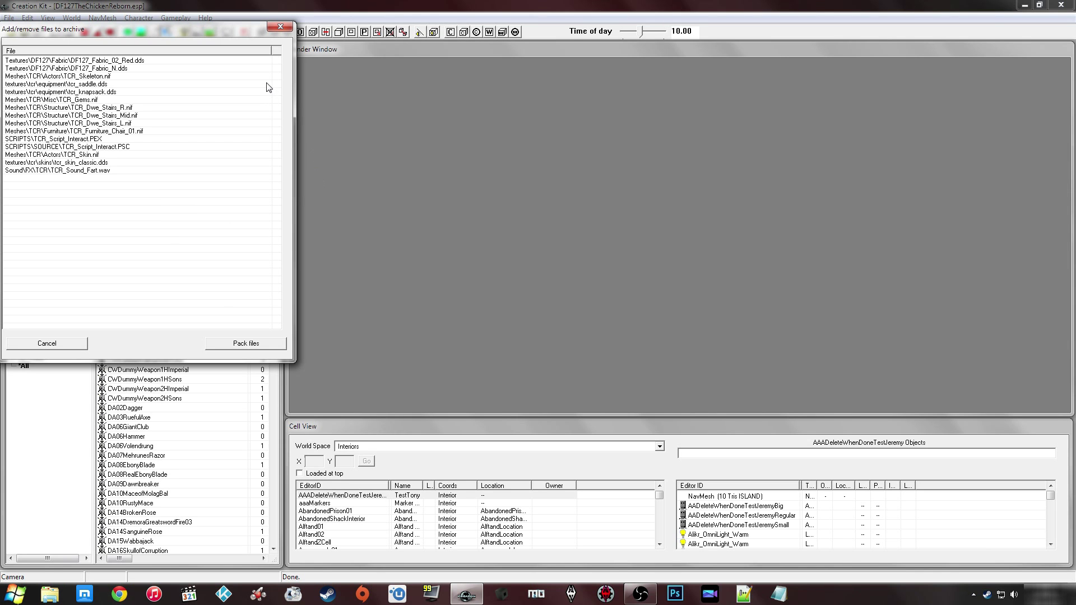
{"action": "left_click", "coordinate": [280, 26]}
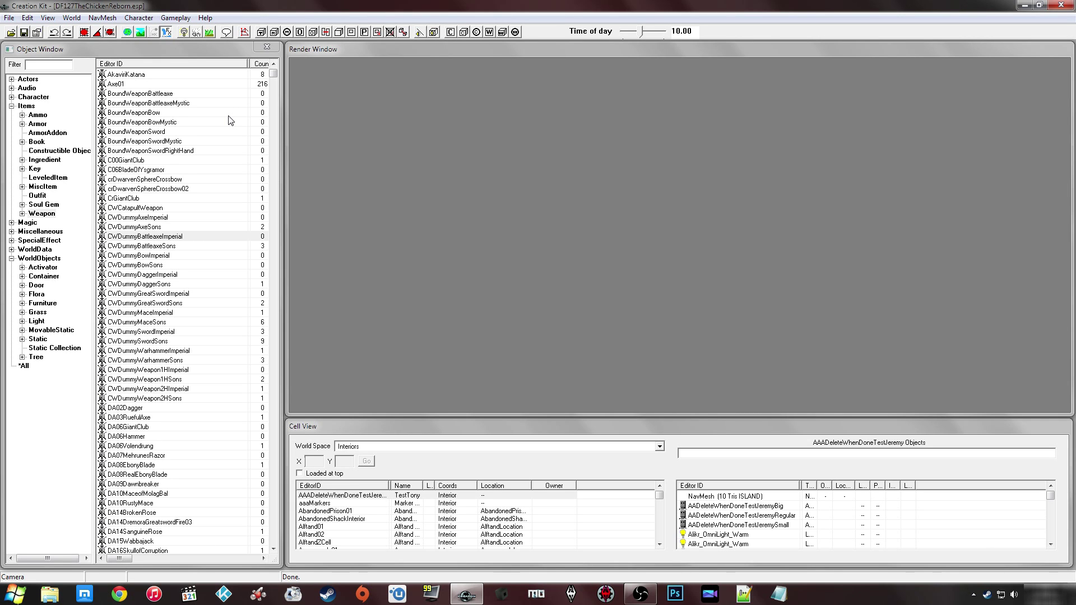
Create an archive from the active plugin's required files and start packing them
{"action": "left_click", "coordinate": [9, 17]}
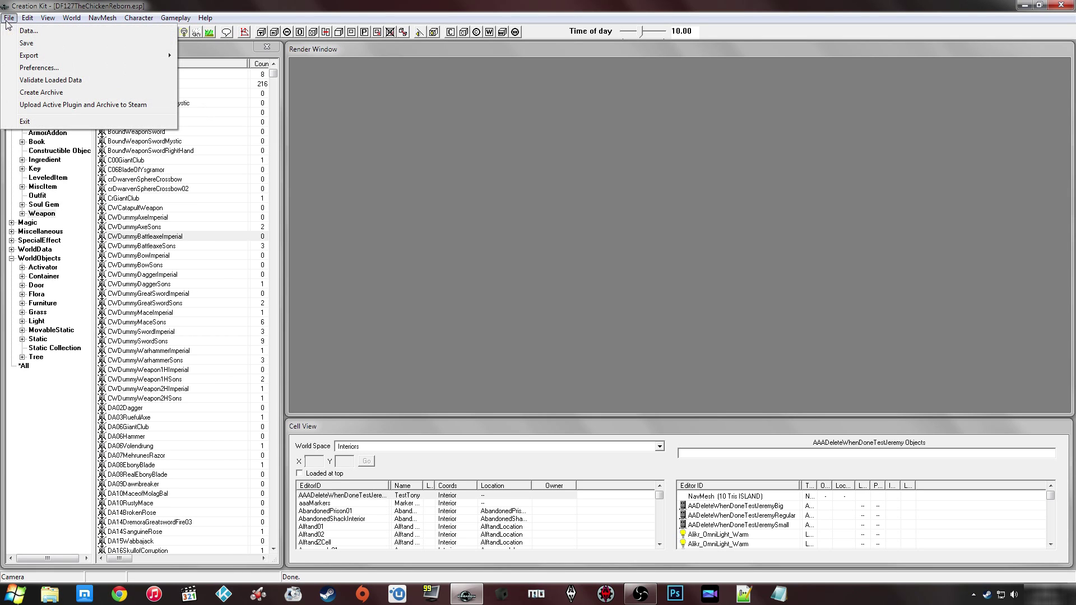
{"action": "left_click", "coordinate": [66, 94]}
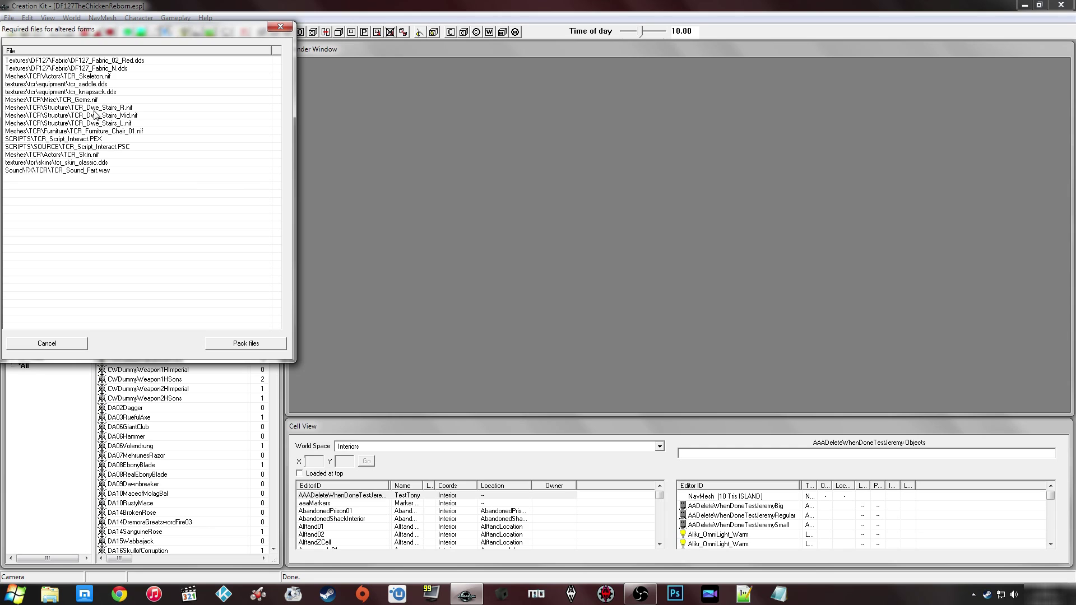
{"action": "left_click", "coordinate": [80, 79]}
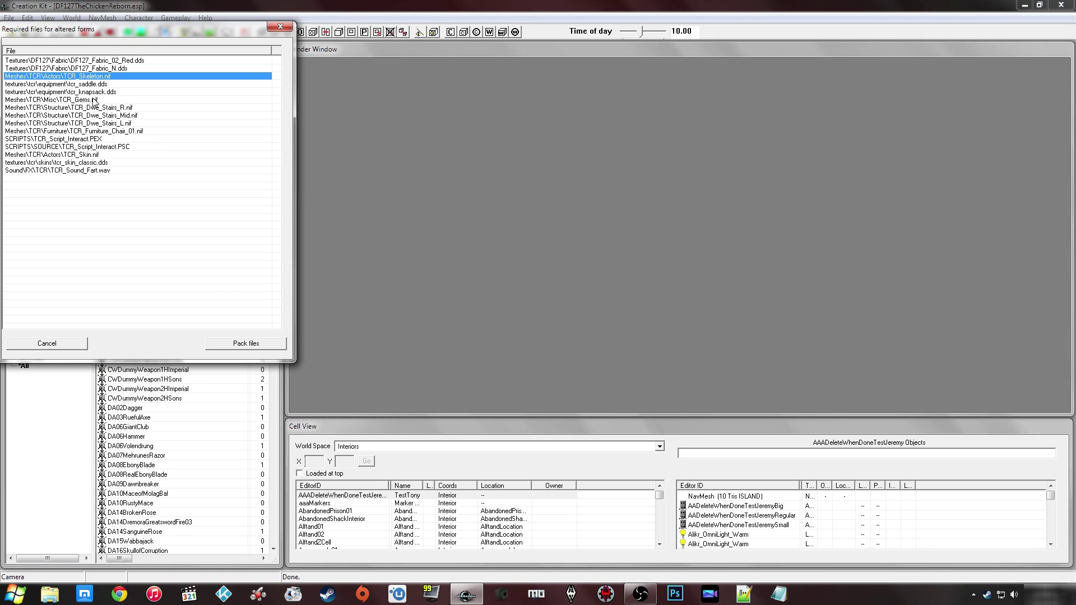
{"action": "left_click", "coordinate": [239, 345]}
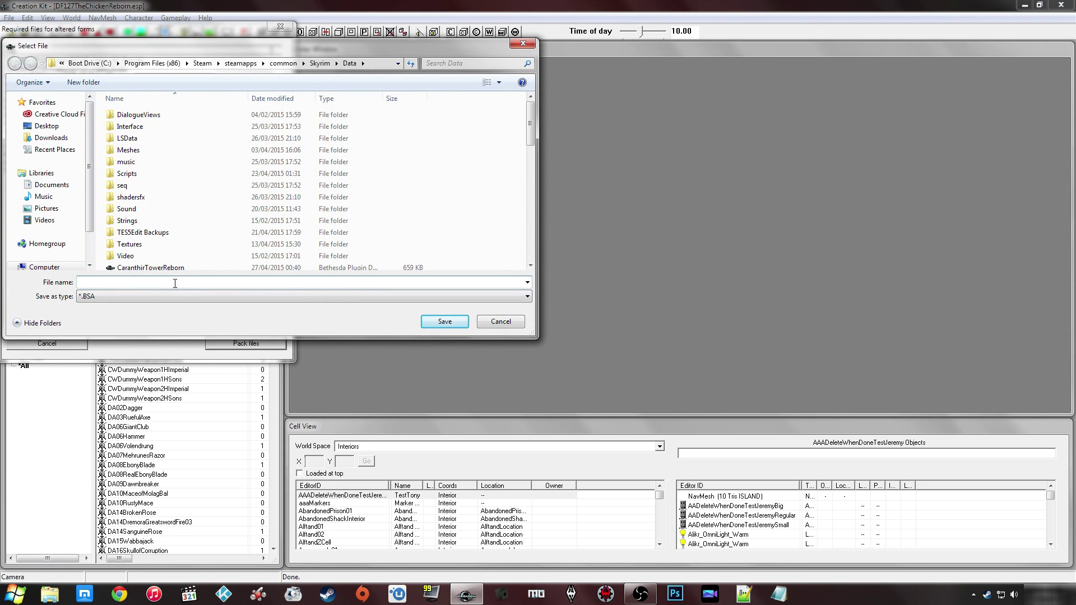
{"action": "left_click", "coordinate": [199, 253]}
{"action": "scroll", "coordinate": [200, 254], "scroll_direction": "down", "scroll_amount": 3}
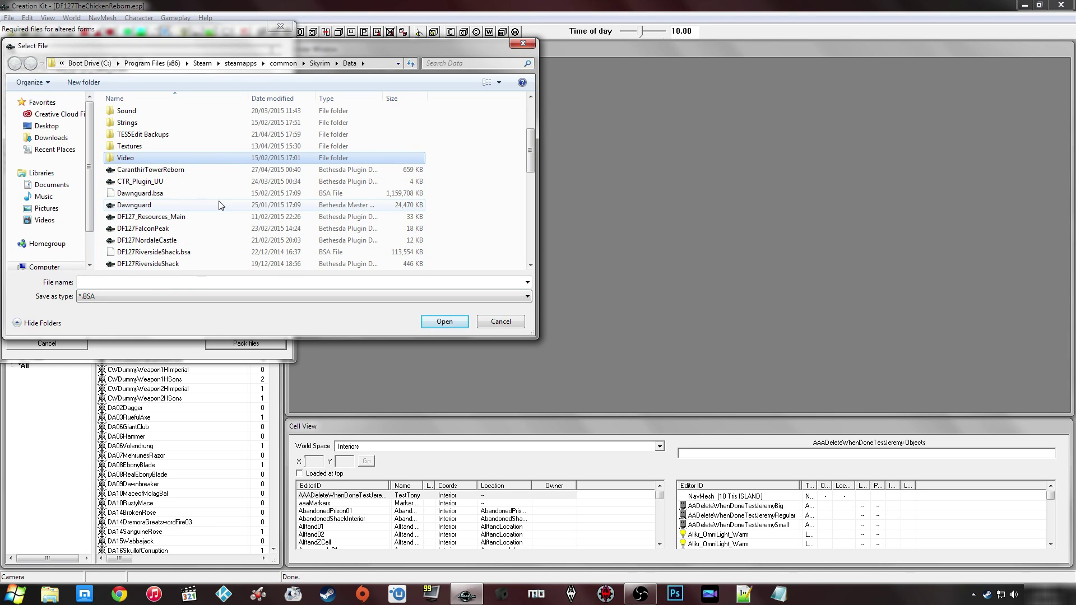
{"action": "left_click", "coordinate": [219, 222]}
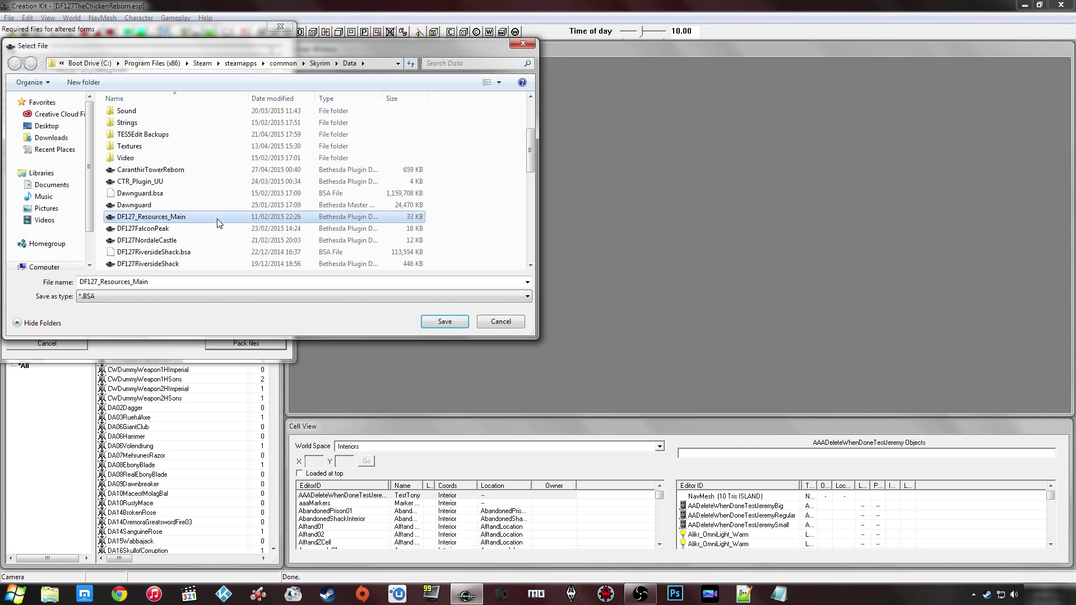
{"action": "scroll", "coordinate": [219, 223], "scroll_direction": "down", "scroll_amount": 2}
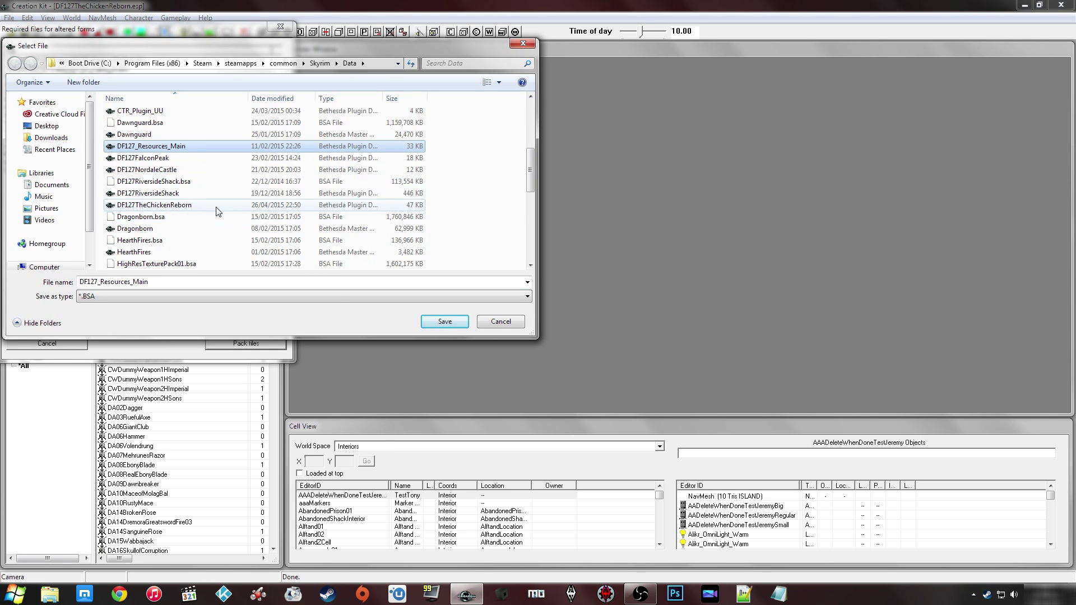
{"action": "left_click", "coordinate": [216, 207]}
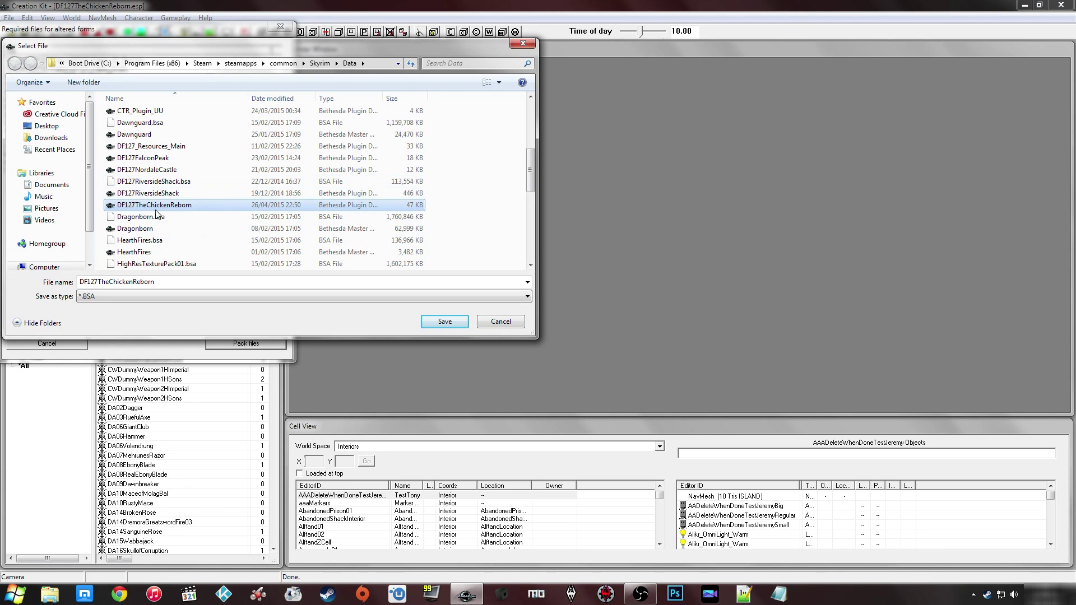
{"action": "left_click", "coordinate": [168, 181]}
{"action": "scroll", "coordinate": [173, 198], "scroll_direction": "up", "scroll_amount": 4}
{"action": "scroll", "coordinate": [172, 198], "scroll_direction": "up", "scroll_amount": 1}
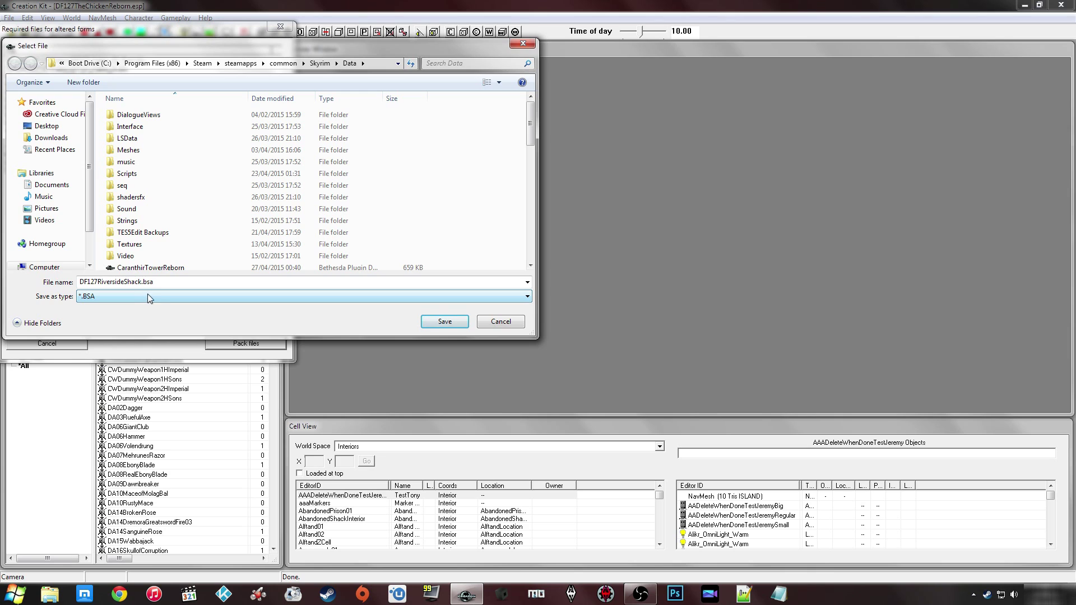
Save the archive in the Skyrim Data folder as a BSA named DF127TheChickenReborn and dismiss the resulting message
{"action": "double_click", "coordinate": [162, 284]}
{"action": "left_click", "coordinate": [206, 256]}
{"action": "scroll", "coordinate": [207, 255], "scroll_direction": "down", "scroll_amount": 3}
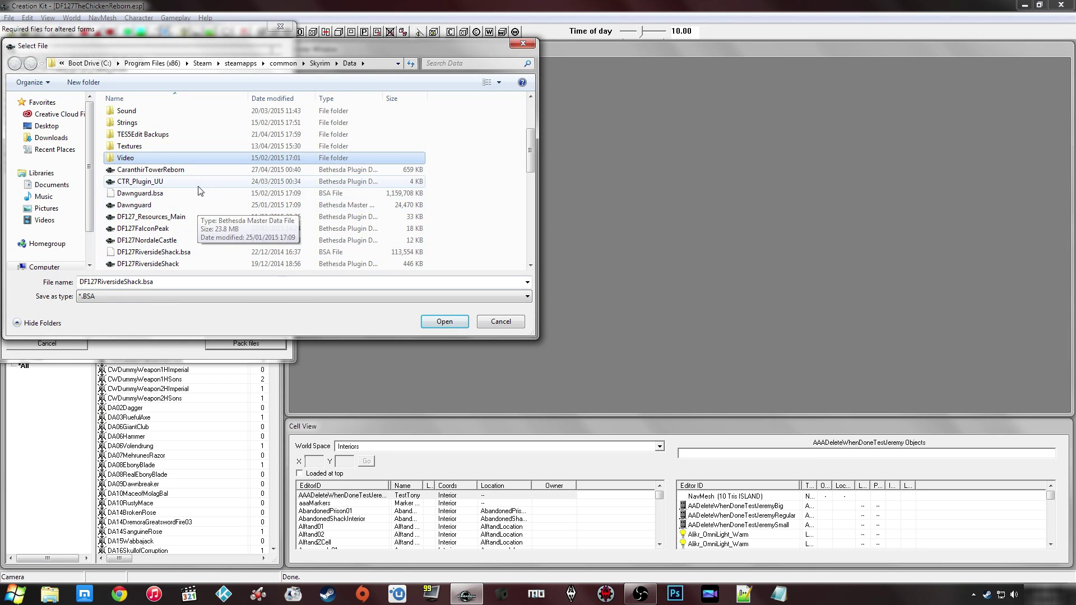
{"action": "left_click", "coordinate": [193, 193]}
{"action": "scroll", "coordinate": [193, 193], "scroll_direction": "down", "scroll_amount": 2}
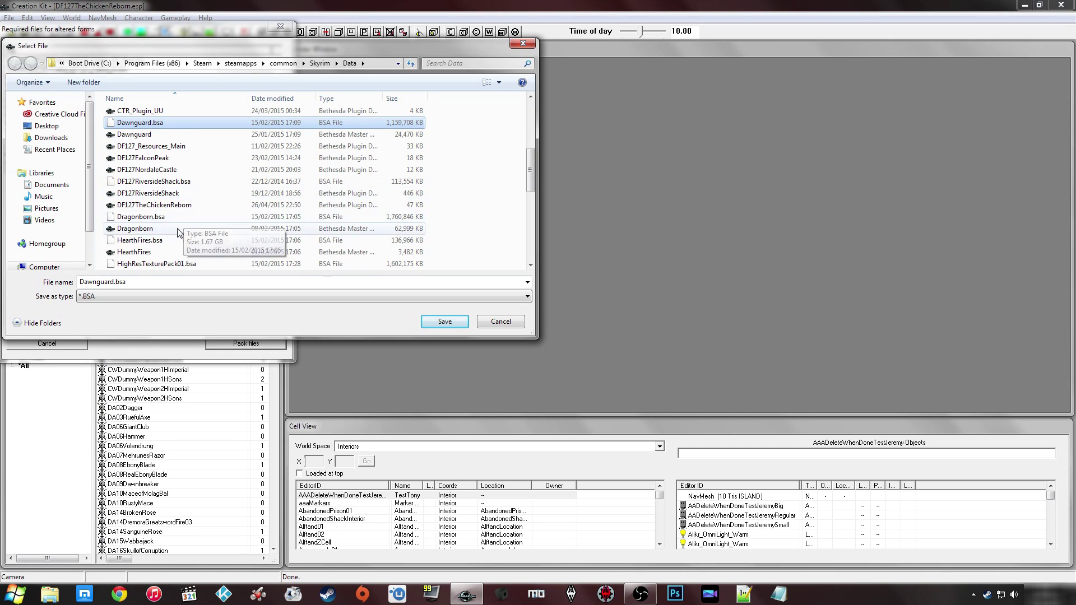
{"action": "left_click", "coordinate": [175, 206]}
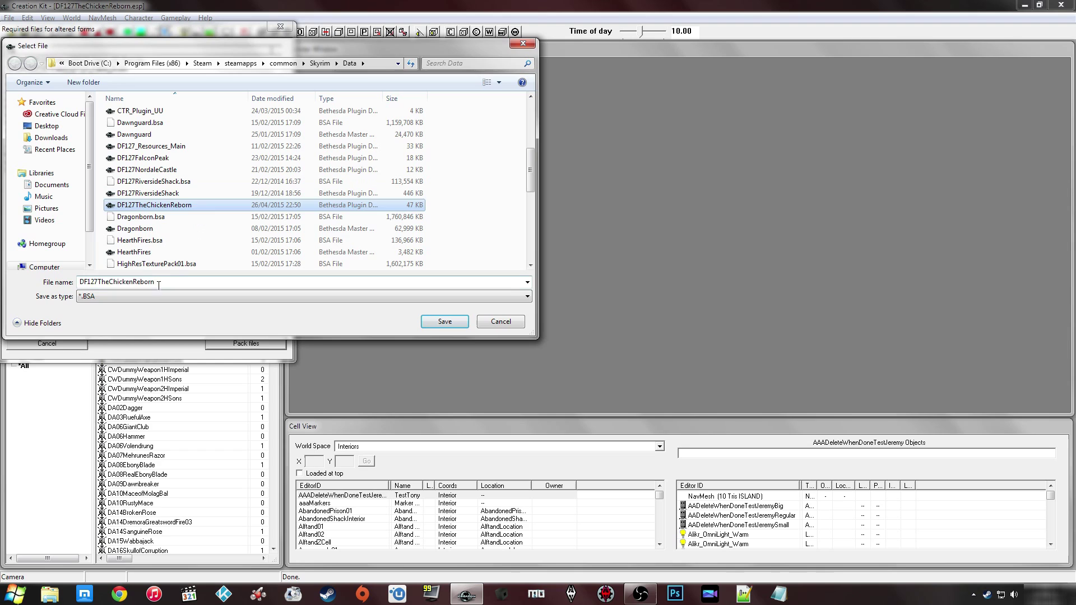
{"action": "left_click", "coordinate": [112, 282]}
{"action": "key", "text": "End"}
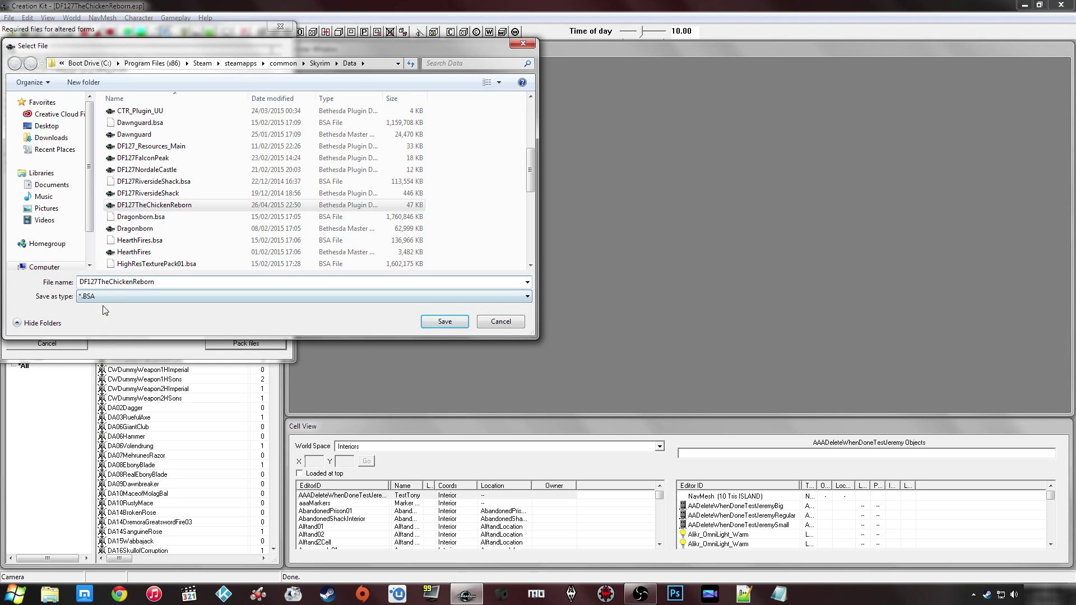
{"action": "left_click", "coordinate": [445, 322]}
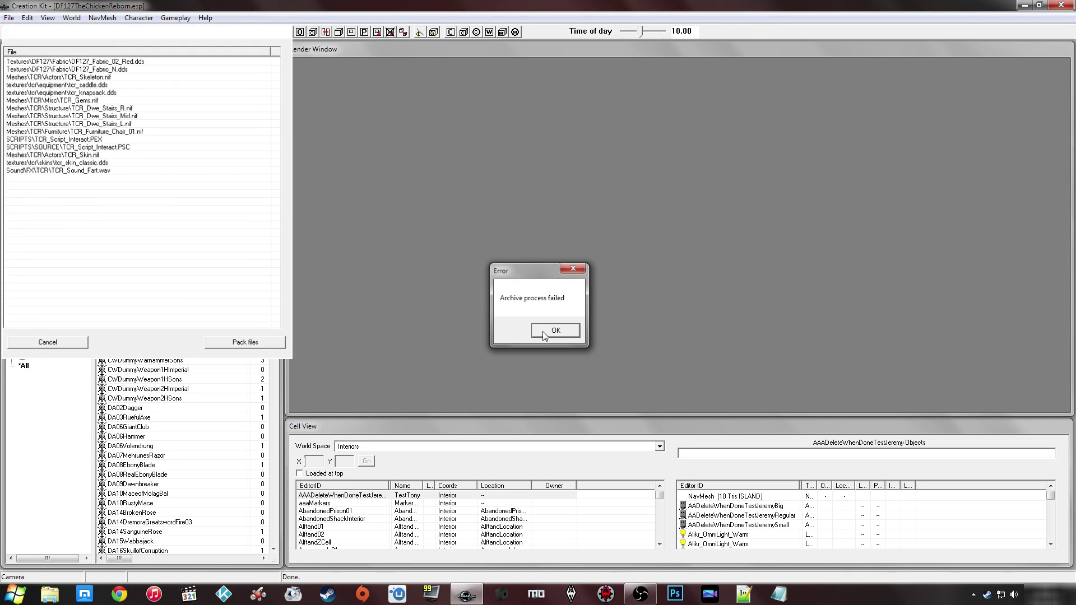
{"action": "left_click", "coordinate": [542, 333]}
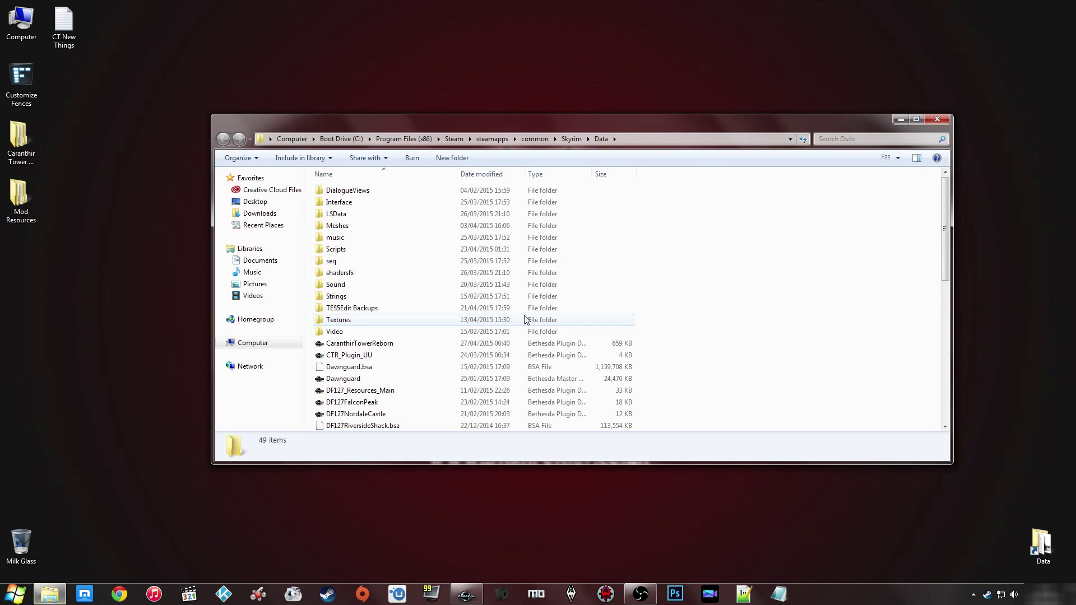
Switch to the Skyrim Data folder in Windows Explorer and examine the DF127TheChickenReborn archive files and plugin
{"action": "scroll", "coordinate": [435, 349], "scroll_direction": "down", "scroll_amount": 4}
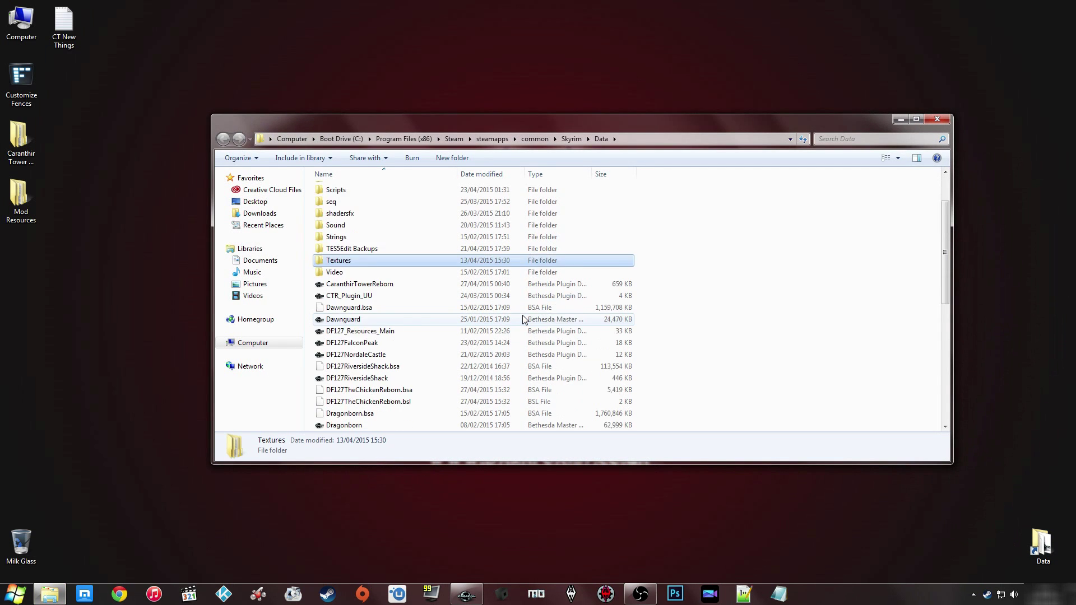
{"action": "left_click", "coordinate": [419, 331]}
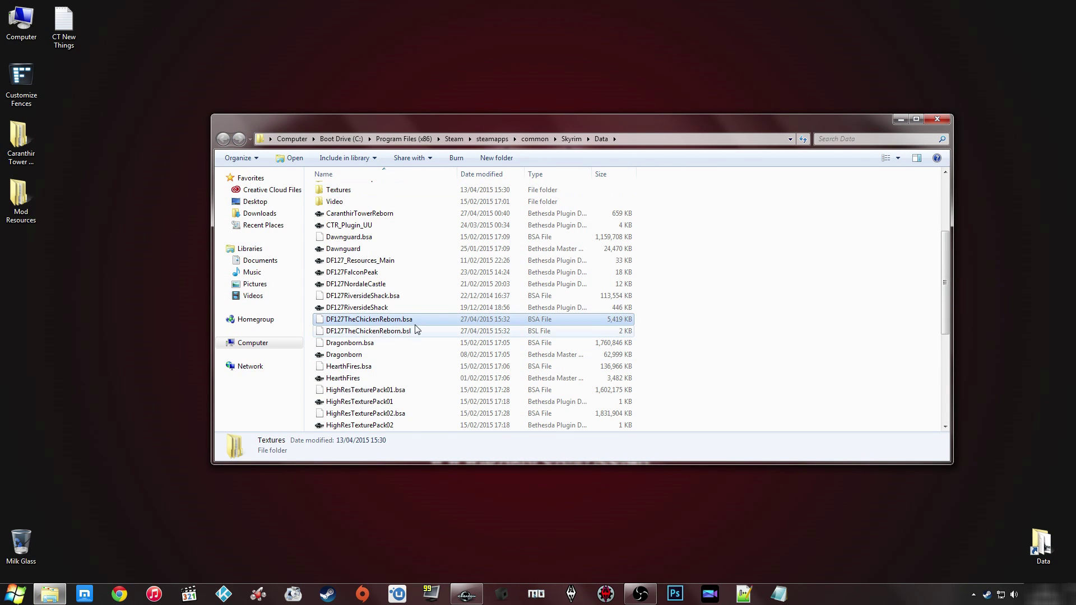
{"action": "left_click", "coordinate": [416, 319]}
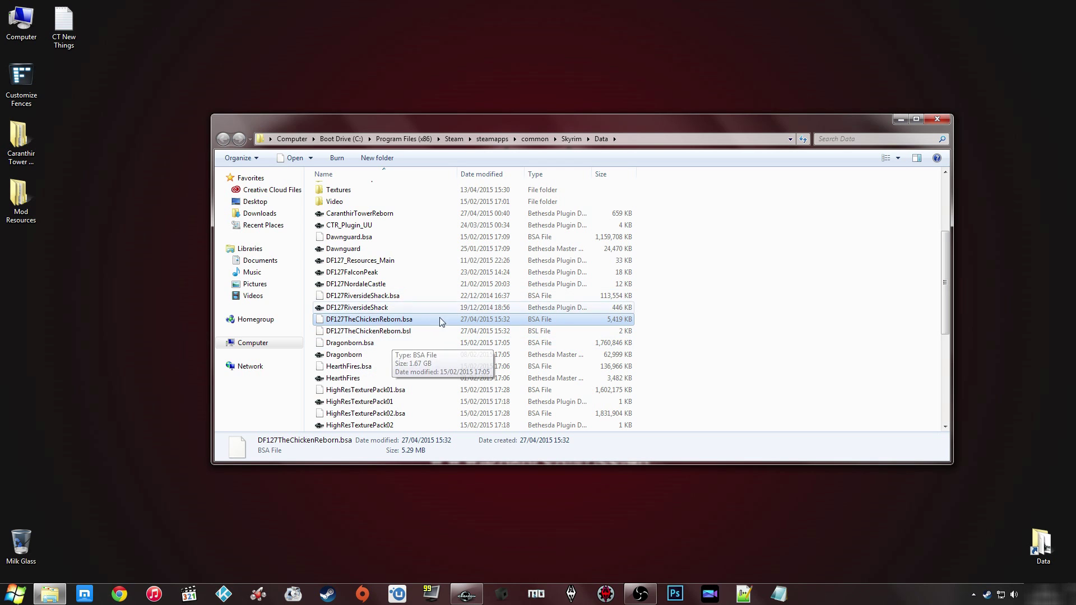
{"action": "left_click_drag", "start_coordinate": [1018, 381], "coordinate": [511, 432]}
{"action": "left_click_drag", "start_coordinate": [614, 390], "coordinate": [692, 534]}
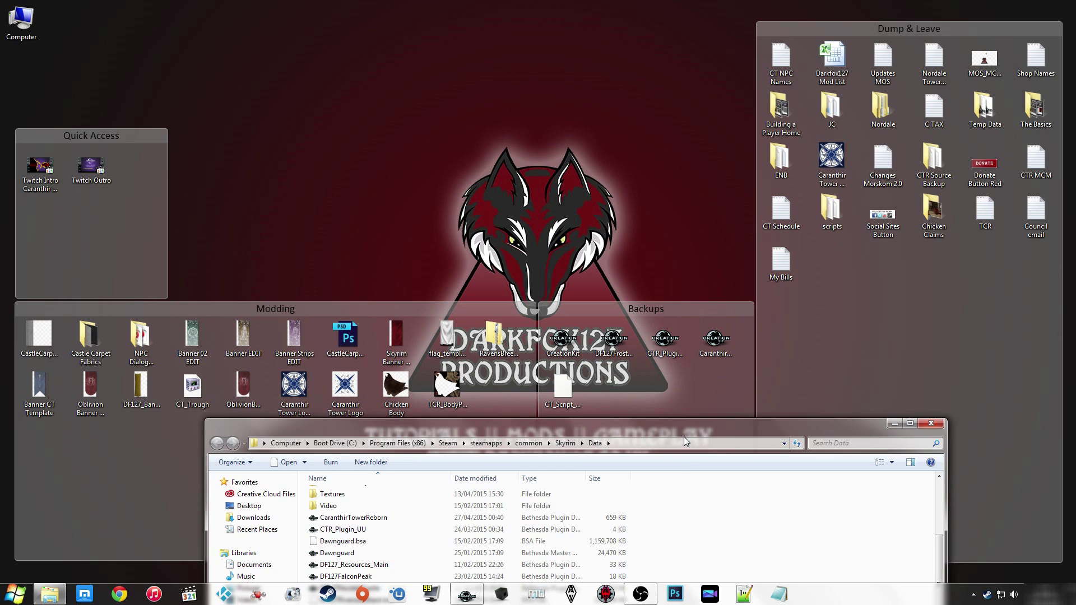
{"action": "left_click_drag", "start_coordinate": [664, 434], "coordinate": [587, 111]}
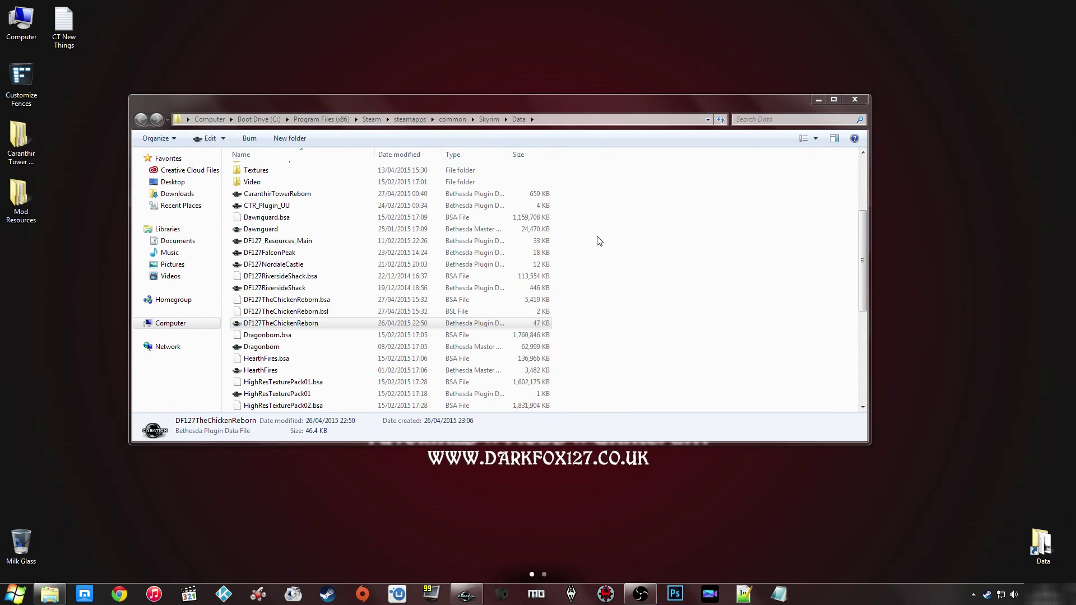
{"action": "left_click_drag", "start_coordinate": [652, 98], "coordinate": [734, 113]}
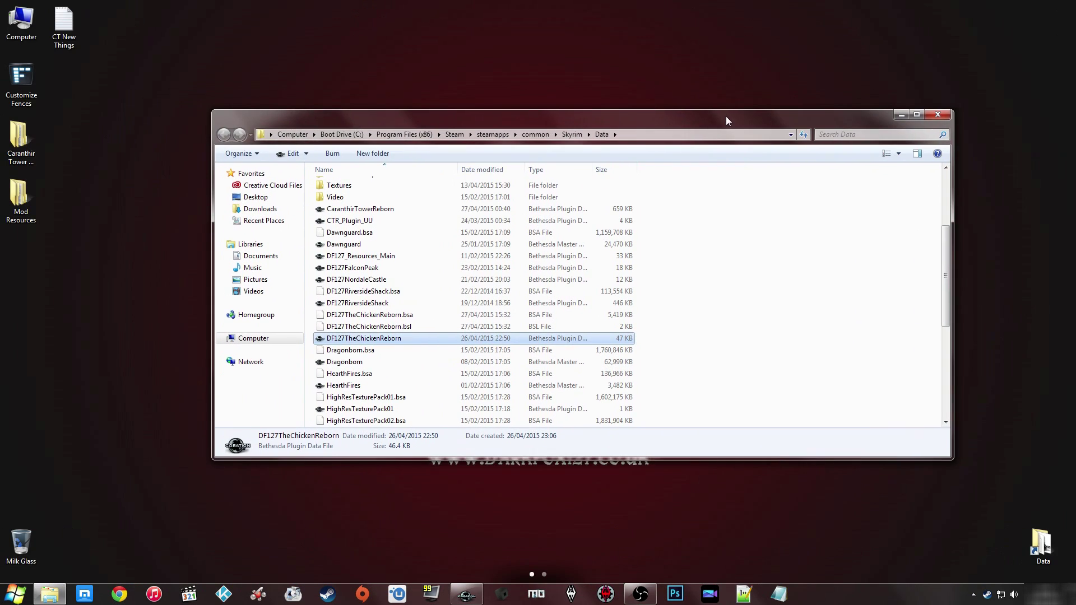
{"action": "left_click", "coordinate": [721, 274]}
{"action": "left_click", "coordinate": [625, 315]}
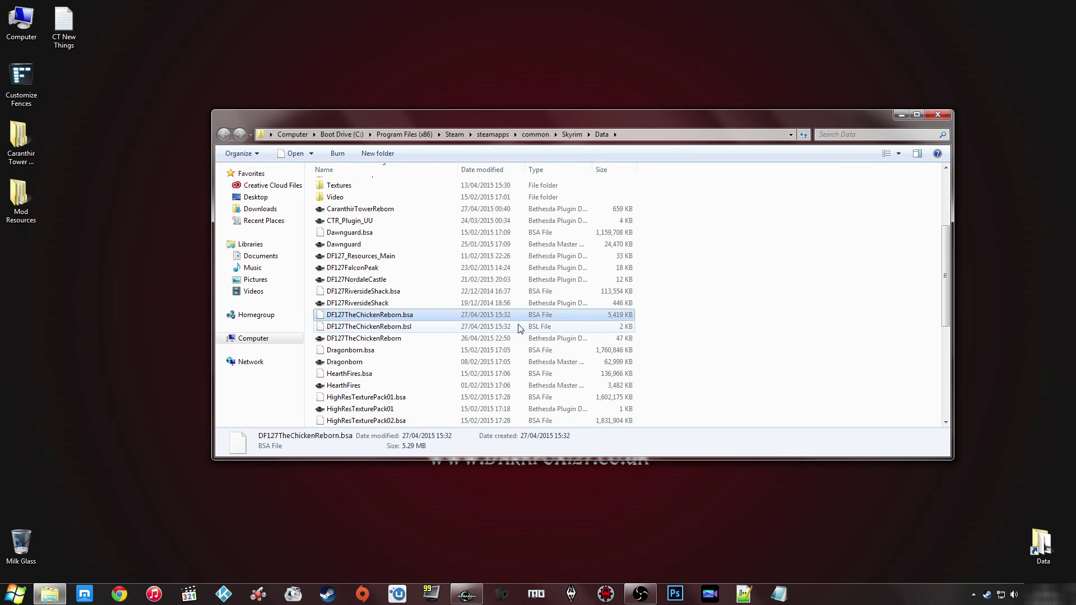
Delete DF127TheChickenReborn.bsl from the Data folder
{"action": "left_click", "coordinate": [424, 328]}
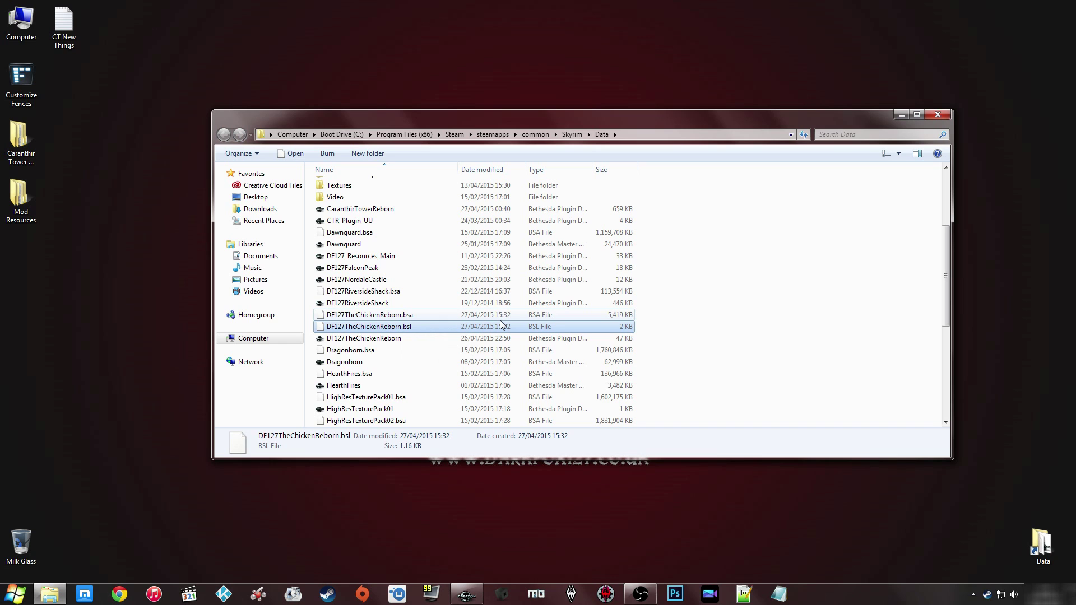
{"action": "key", "text": "Delete"}
{"action": "key", "text": "Return"}
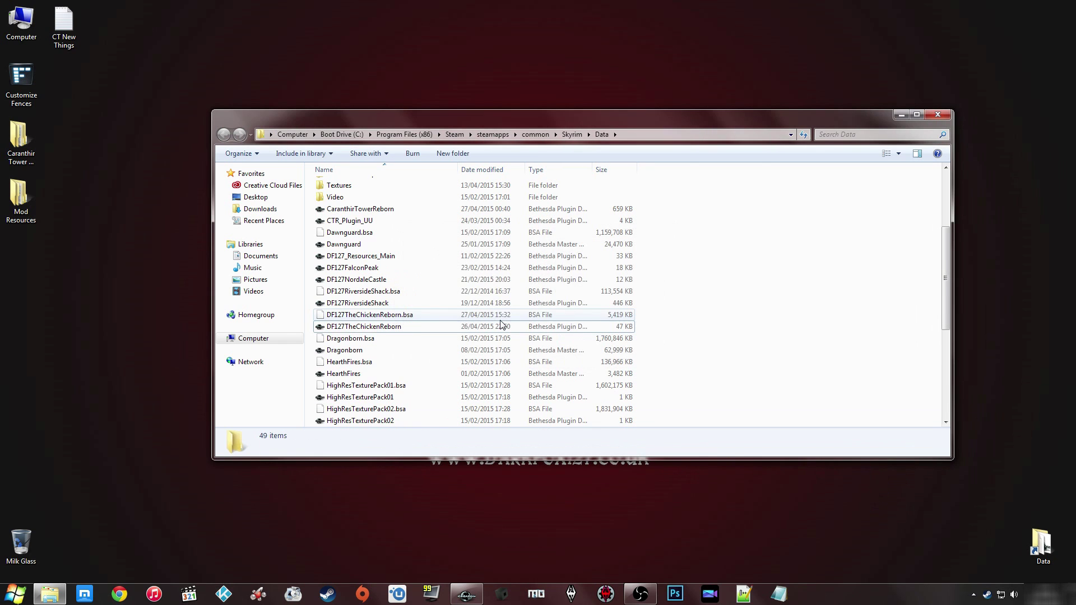
Check the DF127TheChickenReborn BSA and plugin files needed for the mod, and close the Data folder window
{"action": "left_click", "coordinate": [425, 315]}
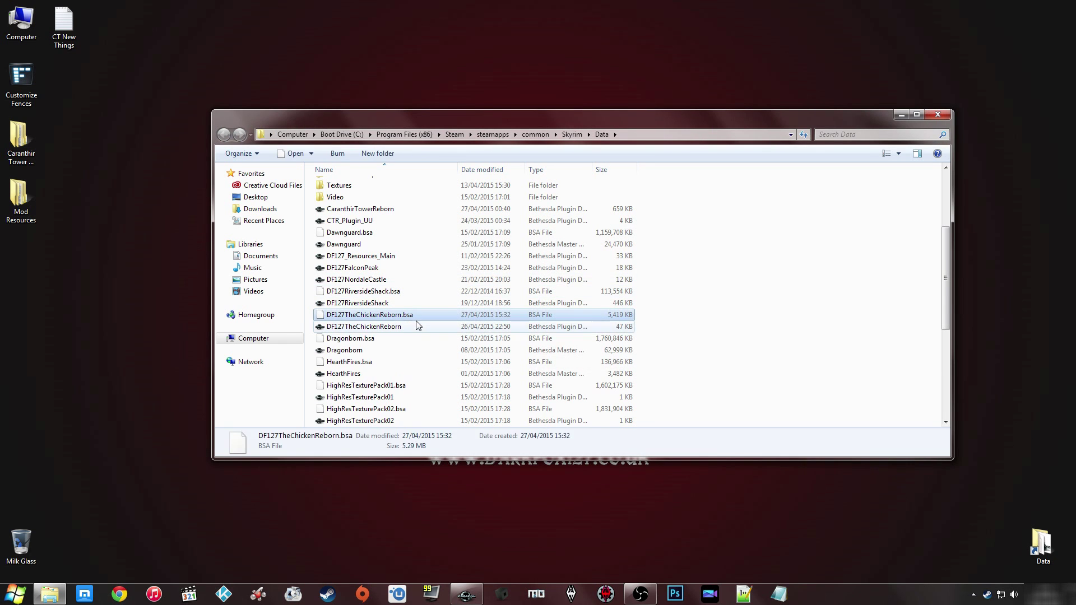
{"action": "left_click", "coordinate": [412, 327]}
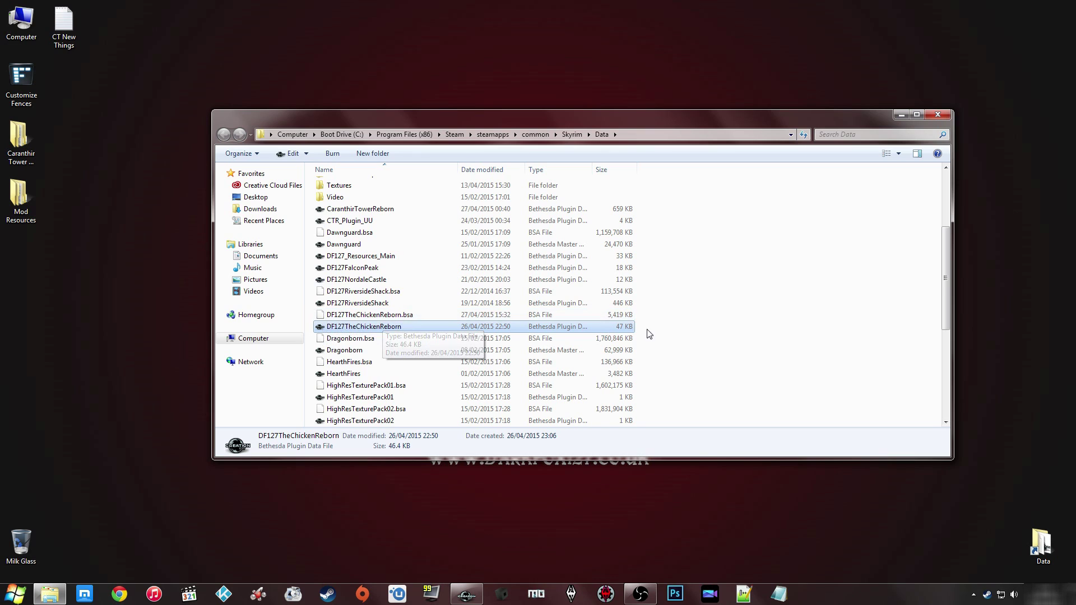
{"action": "left_click", "coordinate": [662, 330]}
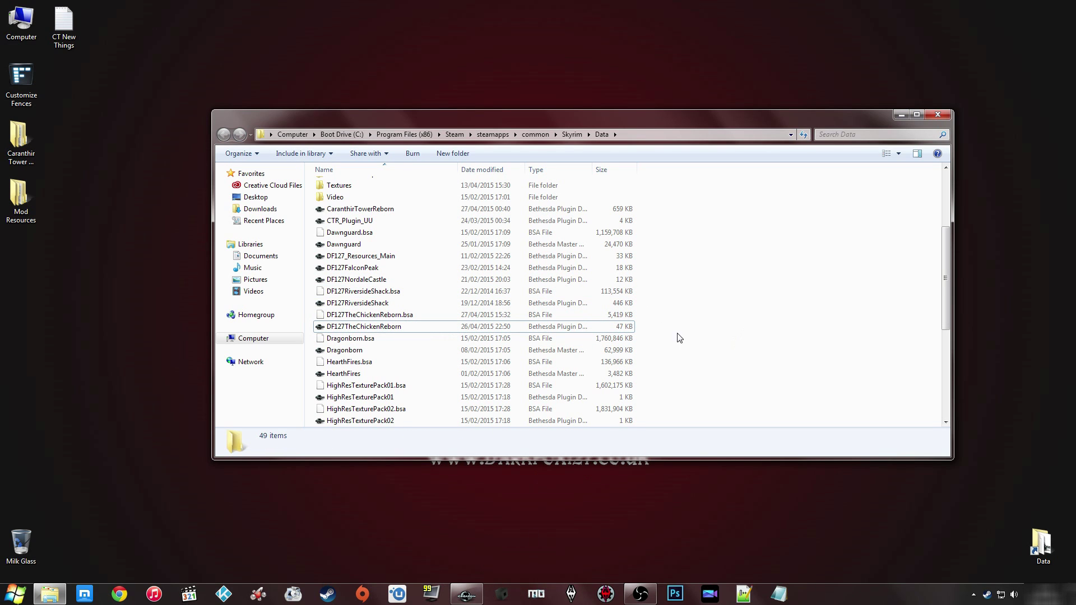
{"action": "left_click", "coordinate": [937, 115]}
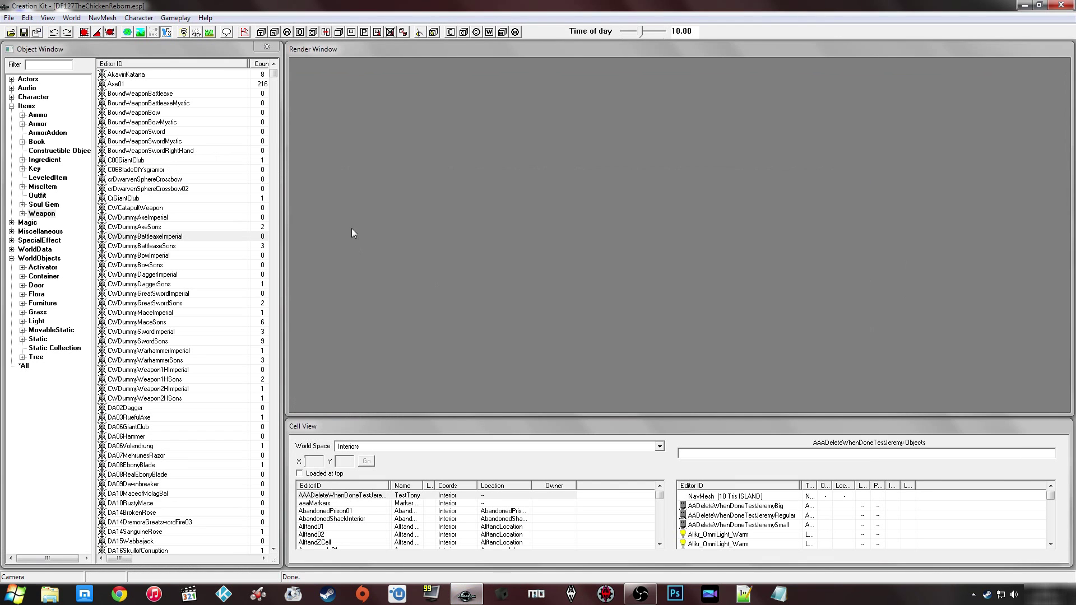
Start creating an archive for the active plugin and examine the texture, mesh and sound entries in the required files list
{"action": "left_click", "coordinate": [188, 179]}
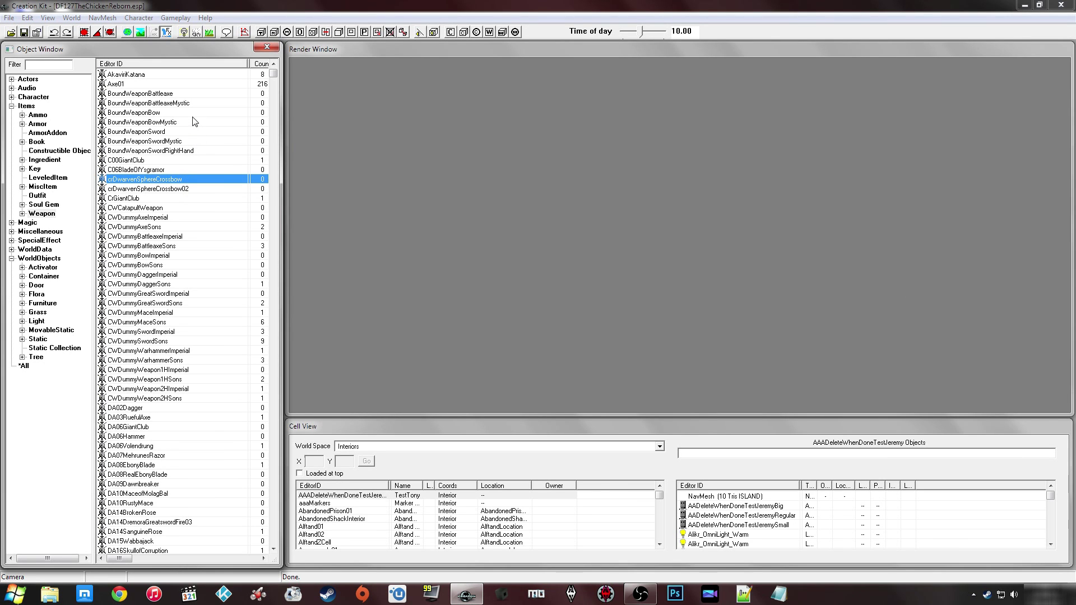
{"action": "left_click", "coordinate": [9, 18]}
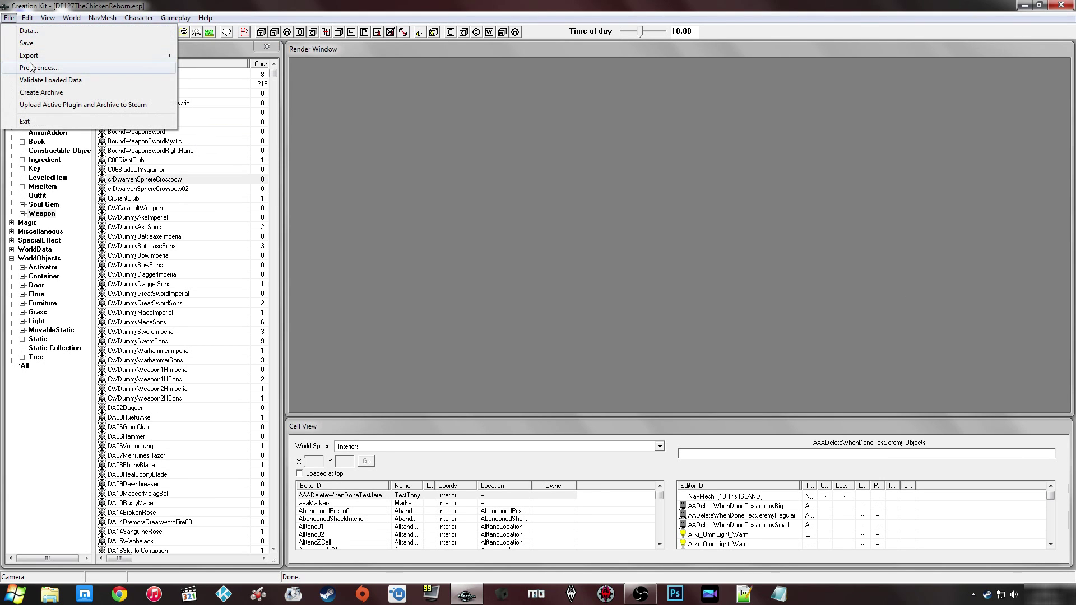
{"action": "left_click", "coordinate": [122, 132]}
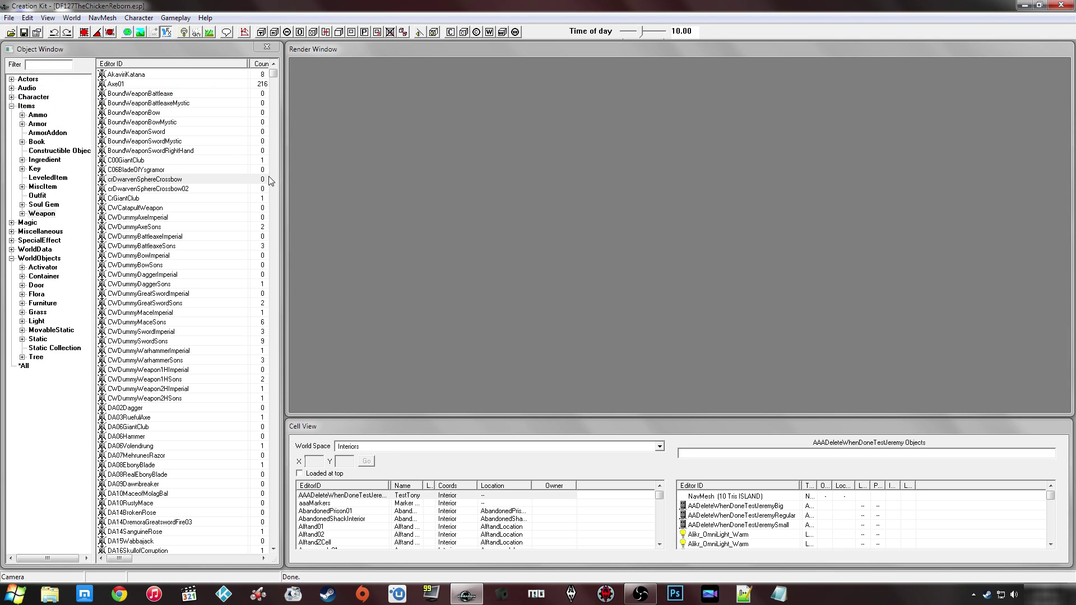
{"action": "left_click", "coordinate": [99, 131]}
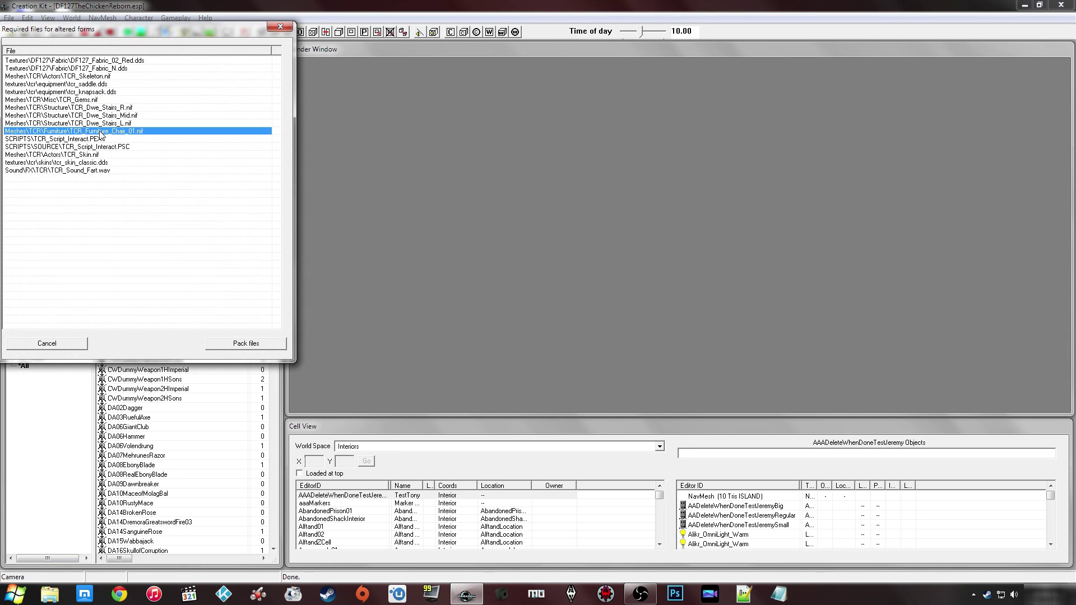
{"action": "left_click", "coordinate": [65, 61]}
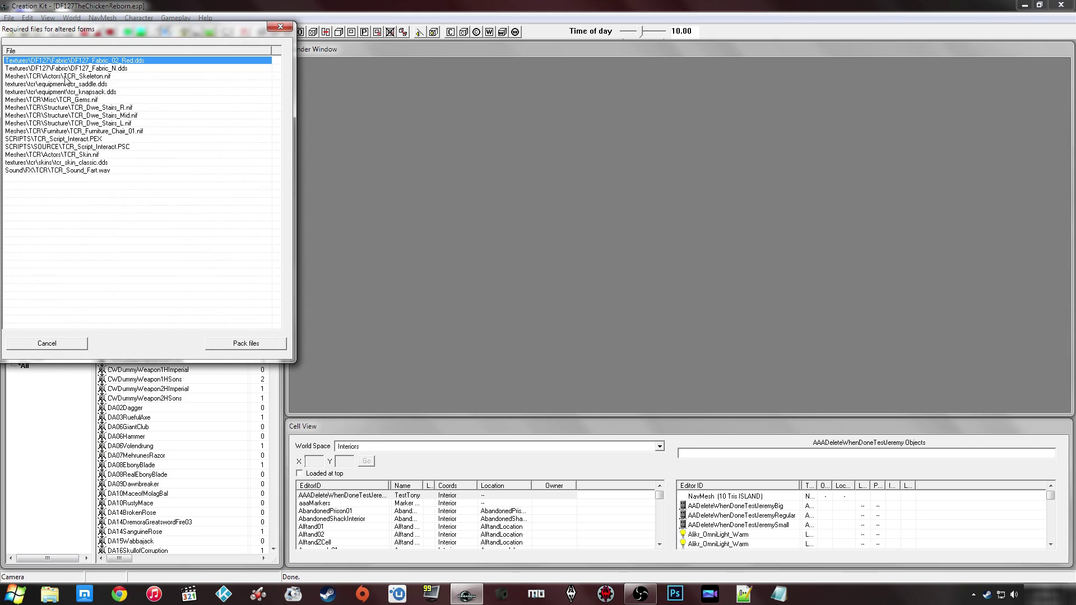
{"action": "left_click", "coordinate": [73, 68]}
{"action": "left_click", "coordinate": [76, 76]}
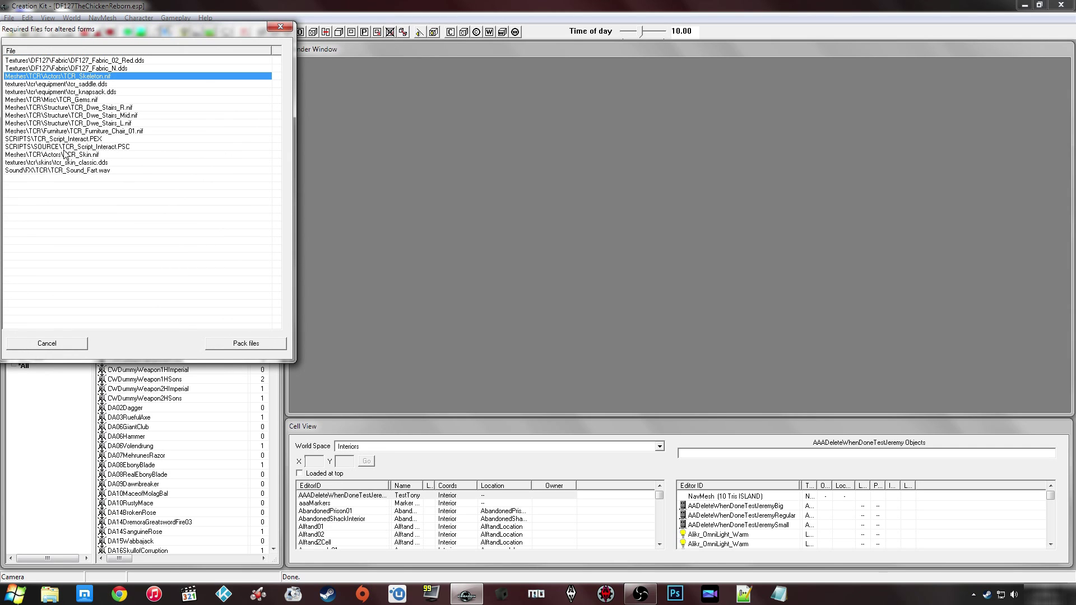
{"action": "left_click", "coordinate": [65, 170]}
{"action": "left_click", "coordinate": [65, 109]}
{"action": "left_click", "coordinate": [64, 77]}
{"action": "left_click", "coordinate": [62, 84]}
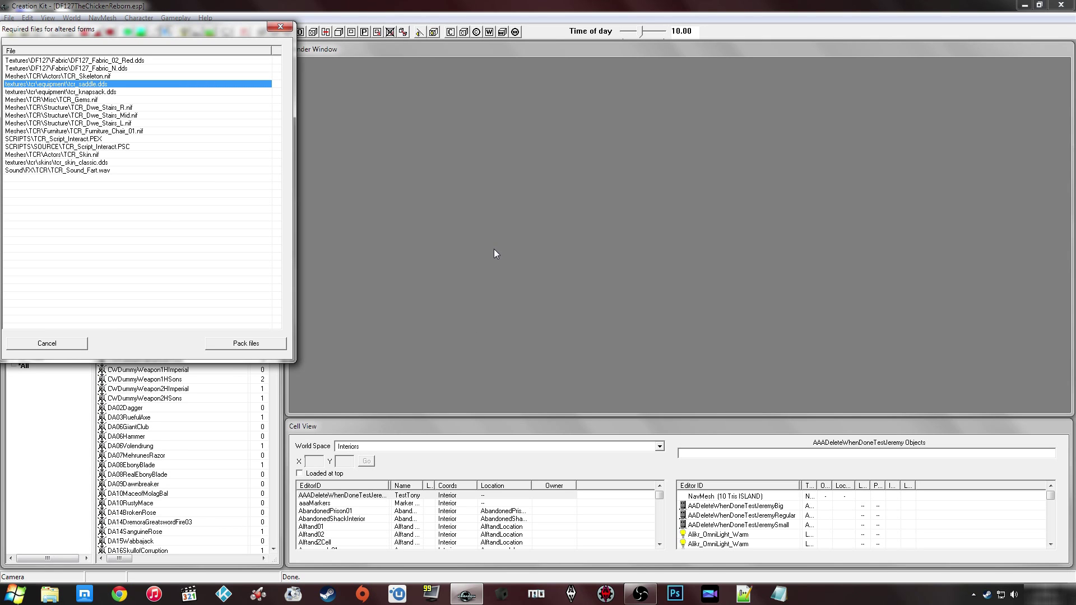
Check the interact script, fabric textures, skeleton, saddle, knapsack and gems entries among the required files
{"action": "left_click", "coordinate": [69, 139]}
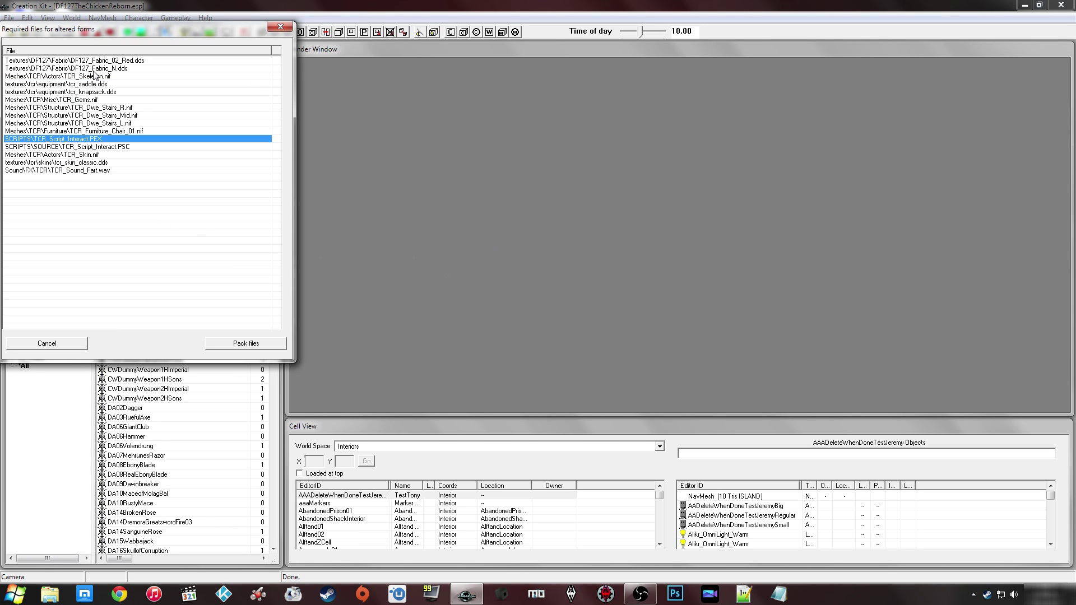
{"action": "left_click", "coordinate": [80, 61]}
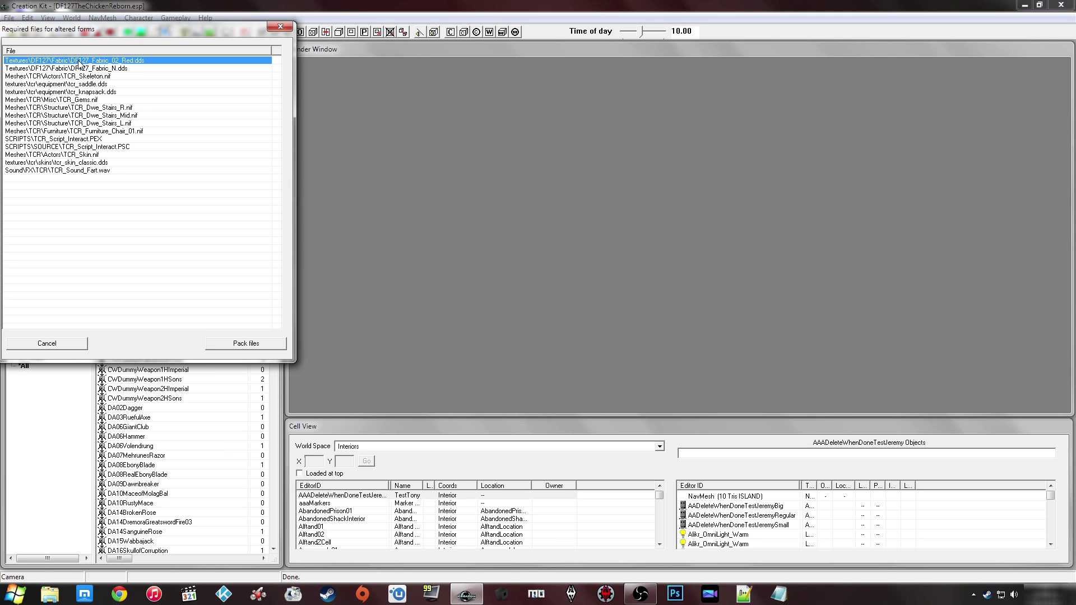
{"action": "left_click", "coordinate": [80, 69]}
{"action": "left_click", "coordinate": [78, 76]}
{"action": "left_click", "coordinate": [81, 84]}
{"action": "left_click", "coordinate": [81, 92]}
{"action": "left_click", "coordinate": [79, 99]}
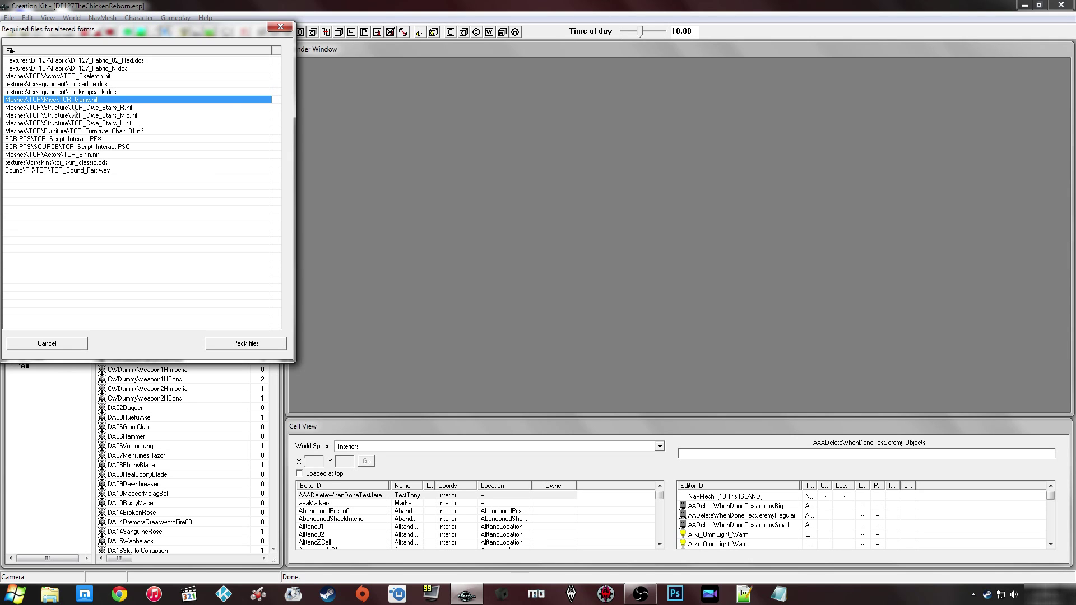
Recheck the stairs, gems, skeleton and fabric entries, and close the required files list without packing
{"action": "left_click", "coordinate": [66, 116]}
{"action": "left_click", "coordinate": [60, 99]}
{"action": "left_click", "coordinate": [64, 77]}
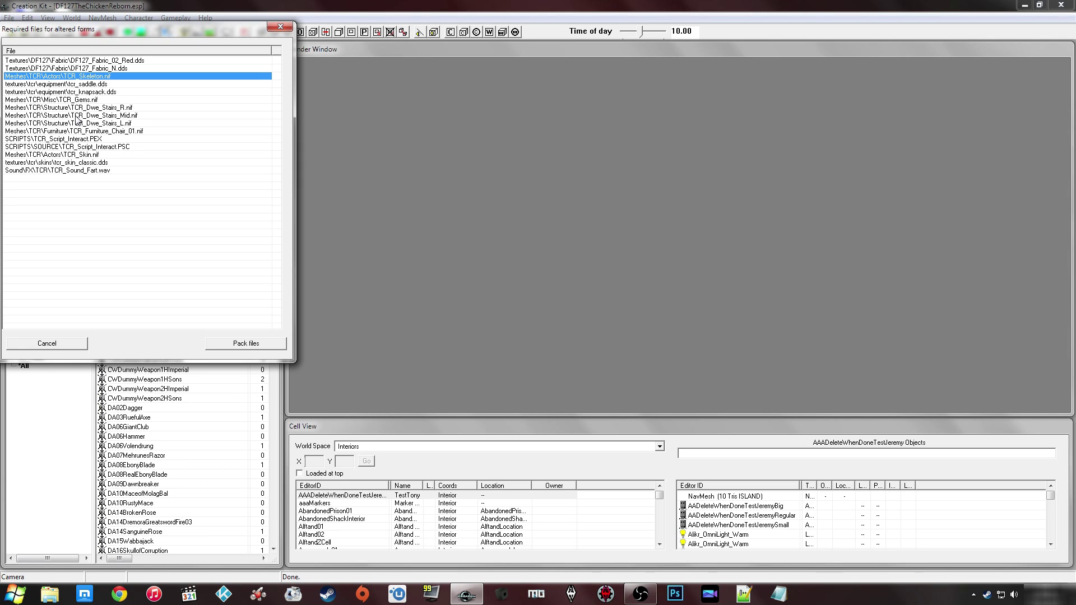
{"action": "left_click", "coordinate": [87, 68]}
{"action": "left_click", "coordinate": [104, 60]}
{"action": "left_click", "coordinate": [93, 78]}
{"action": "left_click", "coordinate": [87, 213]}
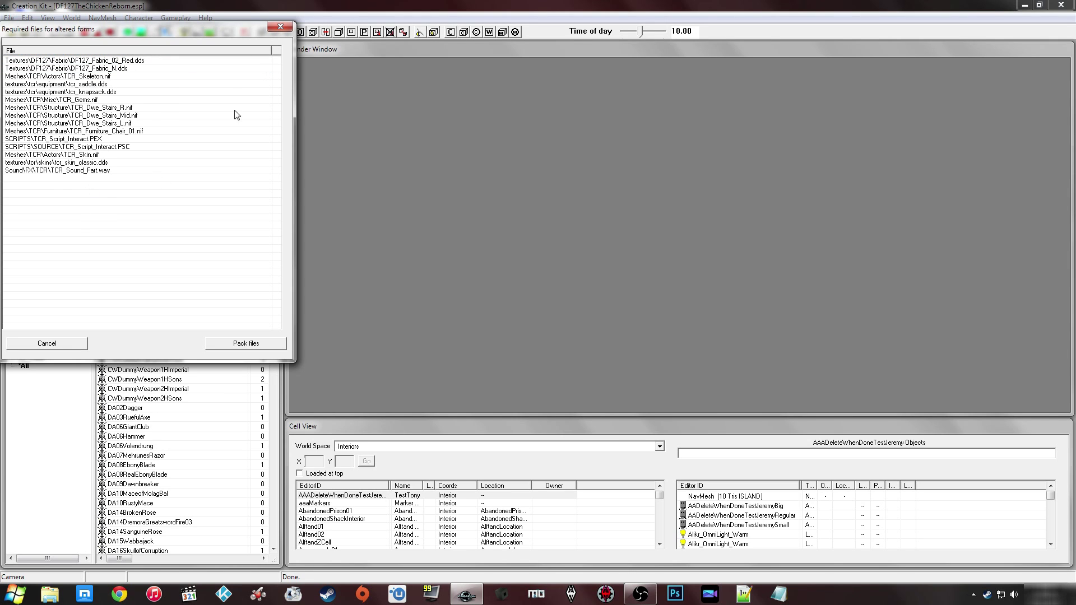
{"action": "left_click", "coordinate": [280, 27]}
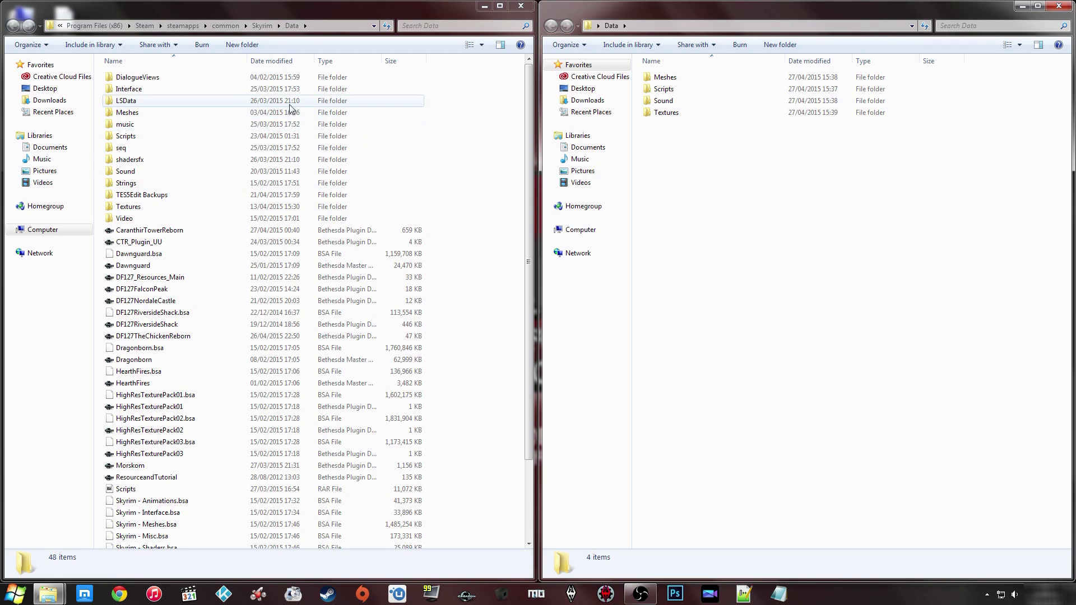
Compare the Skyrim Data folder with the separate Data folder containing Meshes, Scripts, Sound and Textures
{"action": "left_click", "coordinate": [182, 112]}
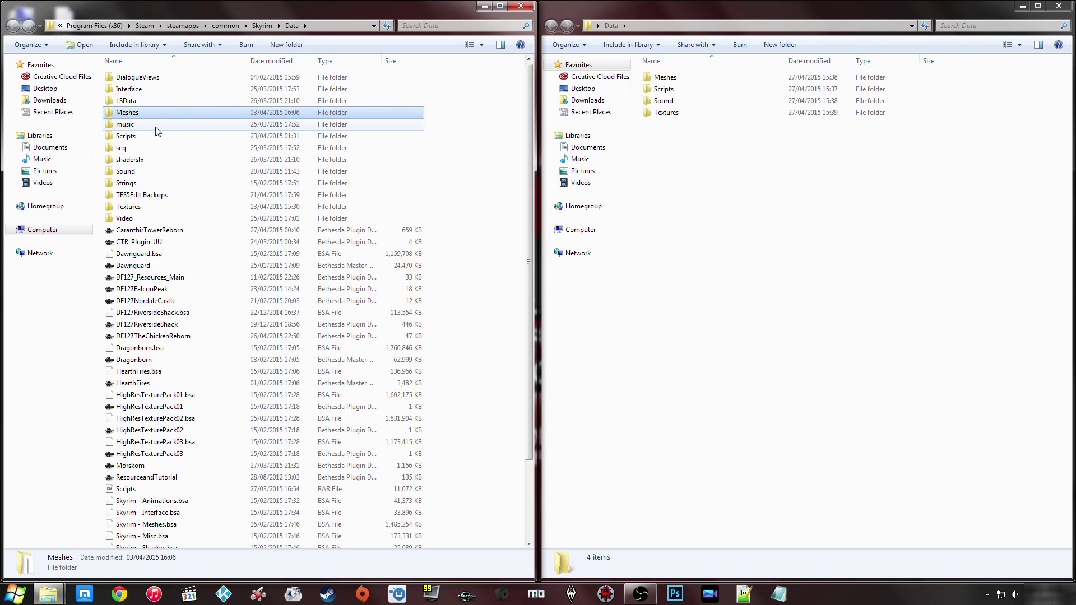
{"action": "left_click", "coordinate": [800, 160]}
{"action": "left_click", "coordinate": [666, 112]}
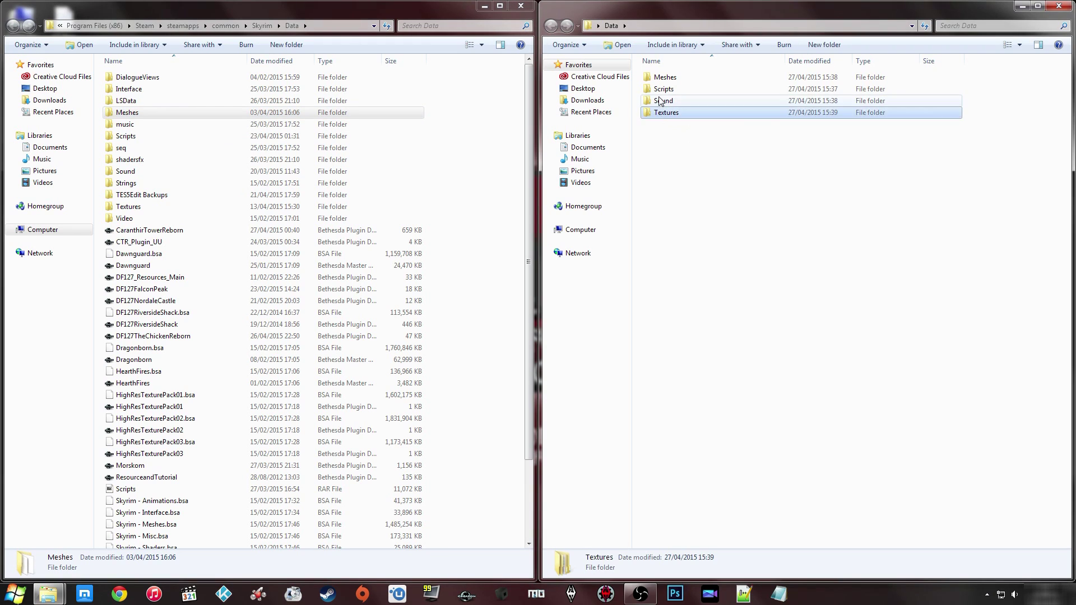
{"action": "left_click", "coordinate": [665, 76]}
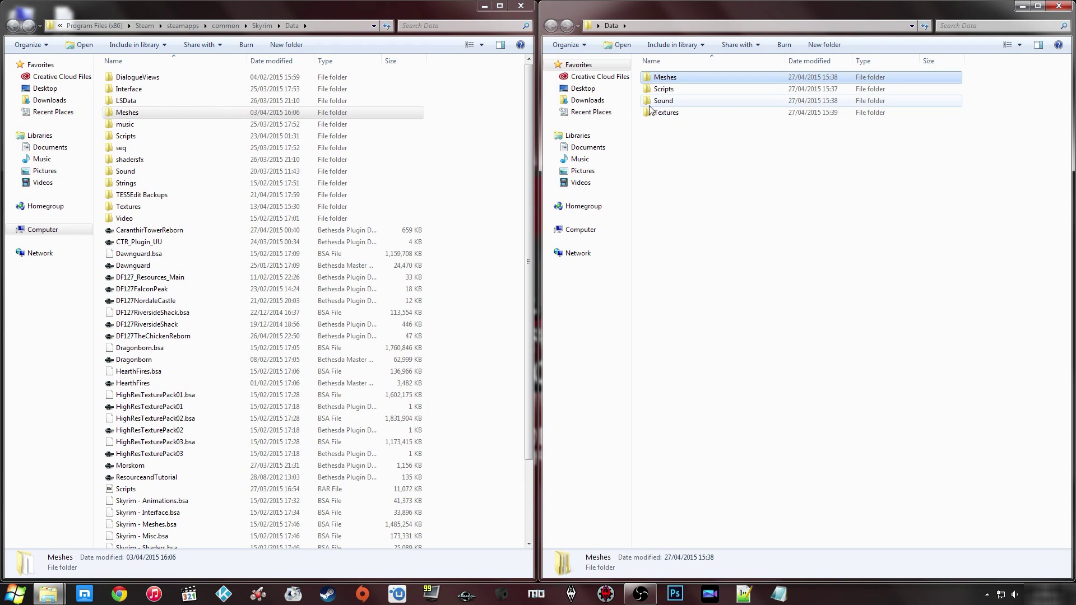
{"action": "left_click", "coordinate": [680, 88]}
{"action": "left_click", "coordinate": [675, 100]}
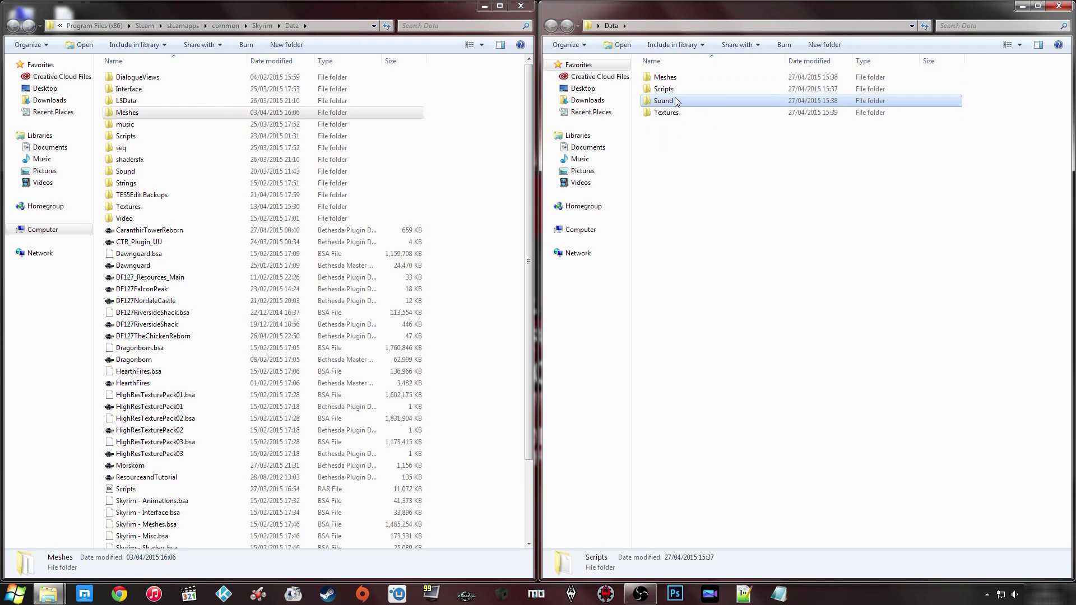
{"action": "left_click", "coordinate": [667, 112]}
{"action": "left_click", "coordinate": [675, 152]}
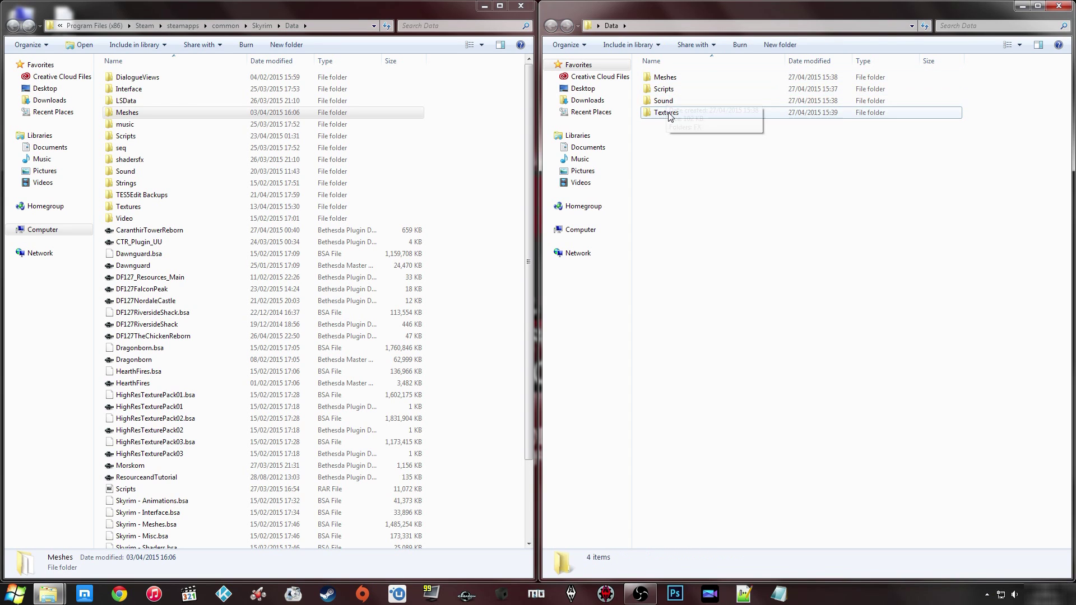
Examine the fabric textures in the separate Data folder under Textures\DF127\Fabric, and return to that Data folder's root
{"action": "double_click", "coordinate": [669, 114]}
{"action": "left_click", "coordinate": [670, 78]}
{"action": "double_click", "coordinate": [670, 78]}
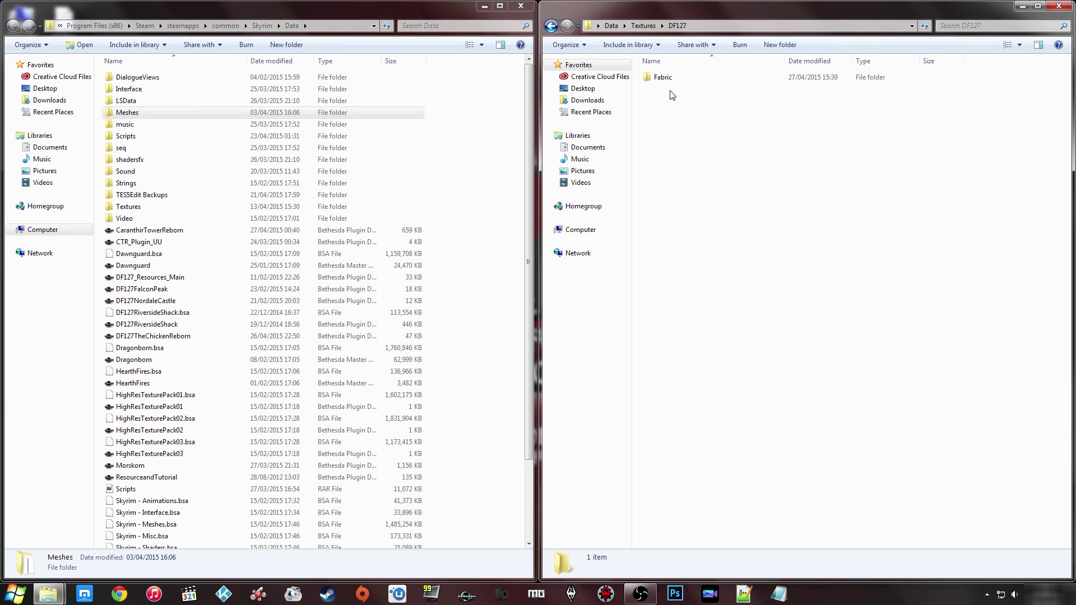
{"action": "double_click", "coordinate": [666, 77]}
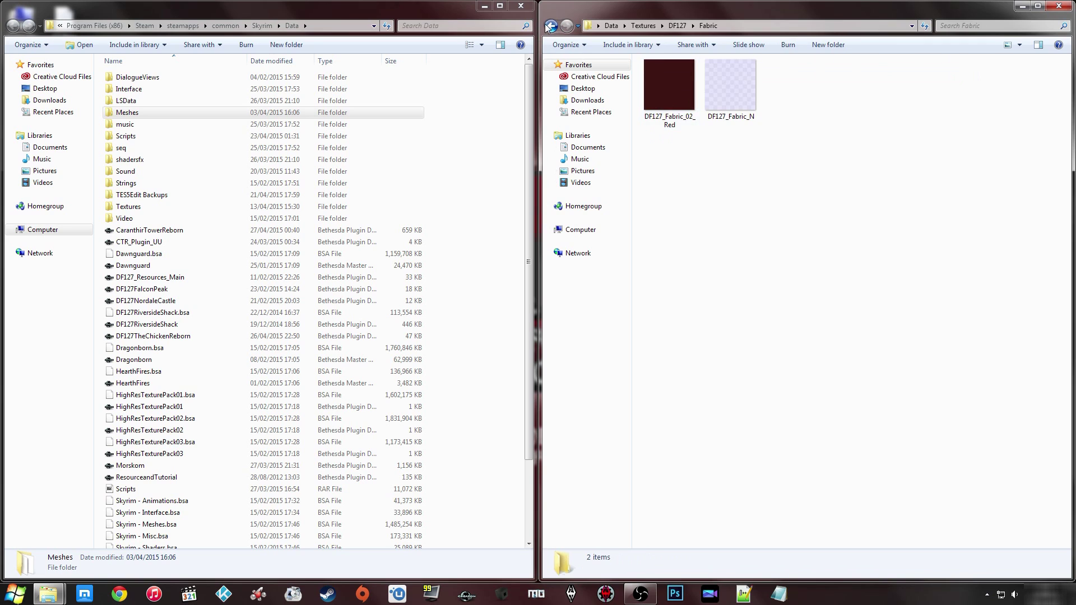
{"action": "left_click", "coordinate": [550, 26]}
{"action": "left_click", "coordinate": [550, 26]}
{"action": "left_click", "coordinate": [550, 26]}
Compare the Scripts folder in the separate Data folder with the one in the Skyrim Data folder
{"action": "left_click", "coordinate": [663, 101]}
{"action": "left_click", "coordinate": [667, 90]}
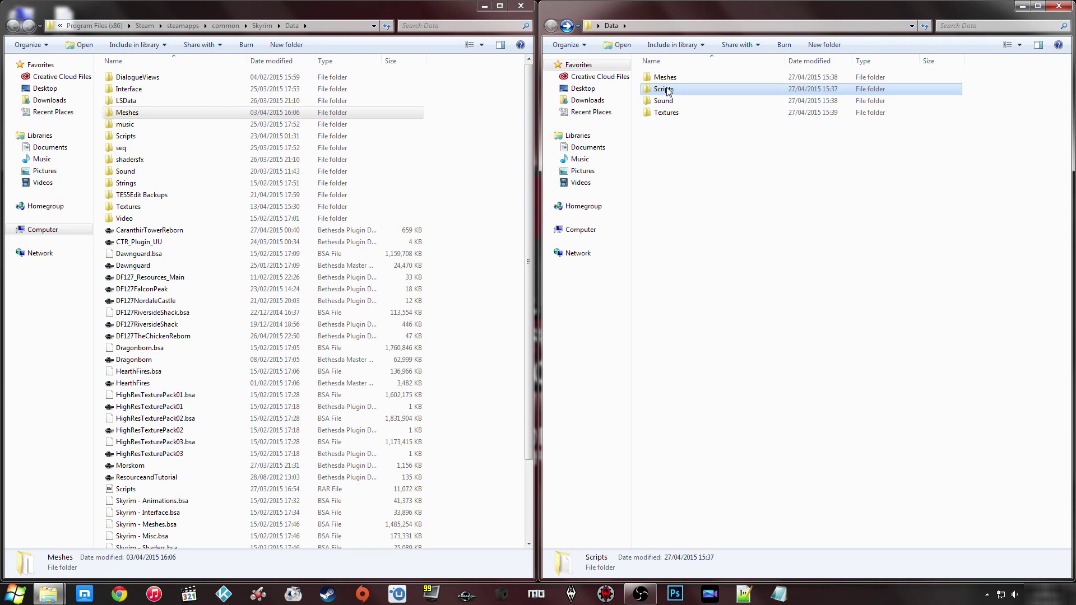
{"action": "left_click", "coordinate": [177, 136]}
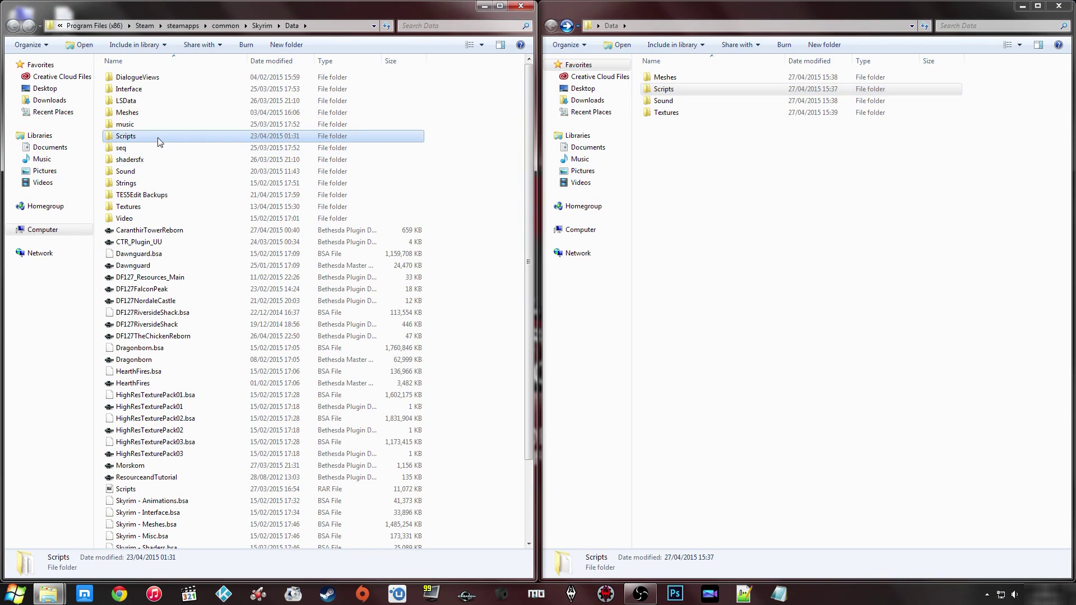
{"action": "left_click", "coordinate": [665, 90]}
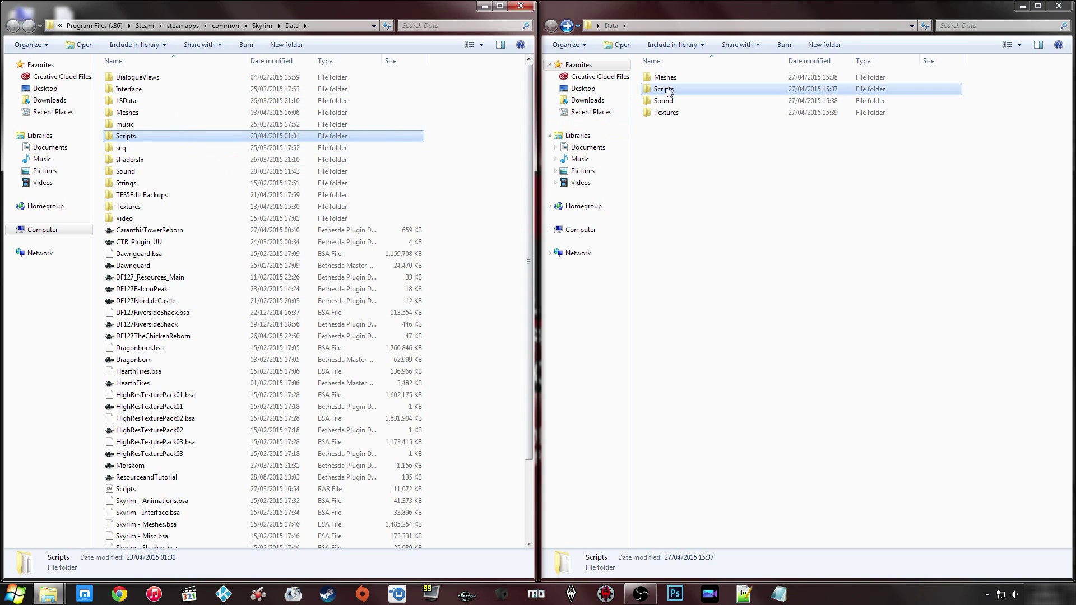
{"action": "left_click", "coordinate": [721, 136]}
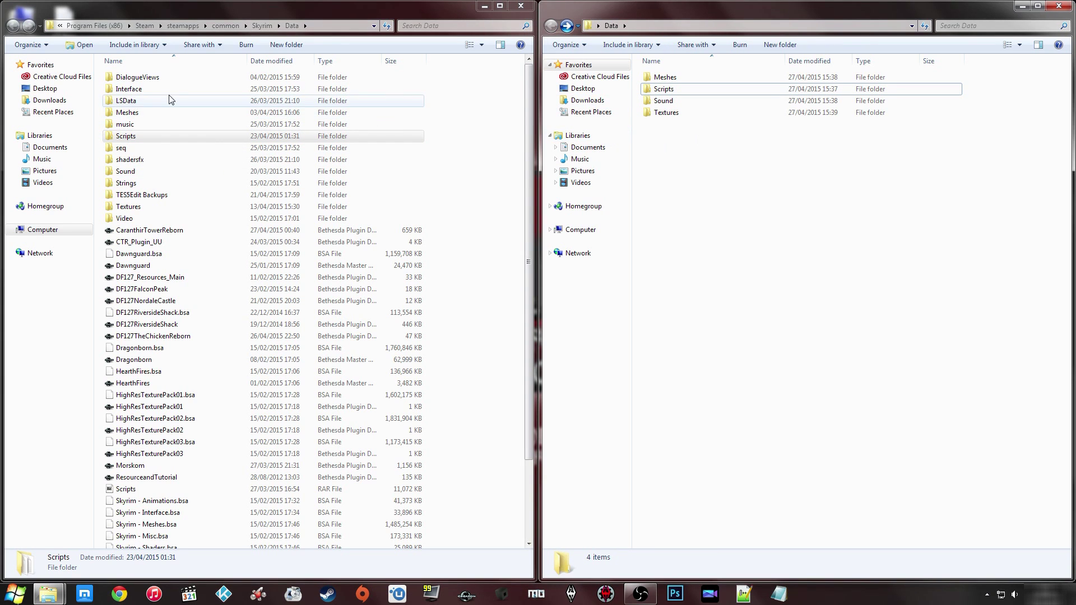
{"action": "left_click", "coordinate": [465, 121]}
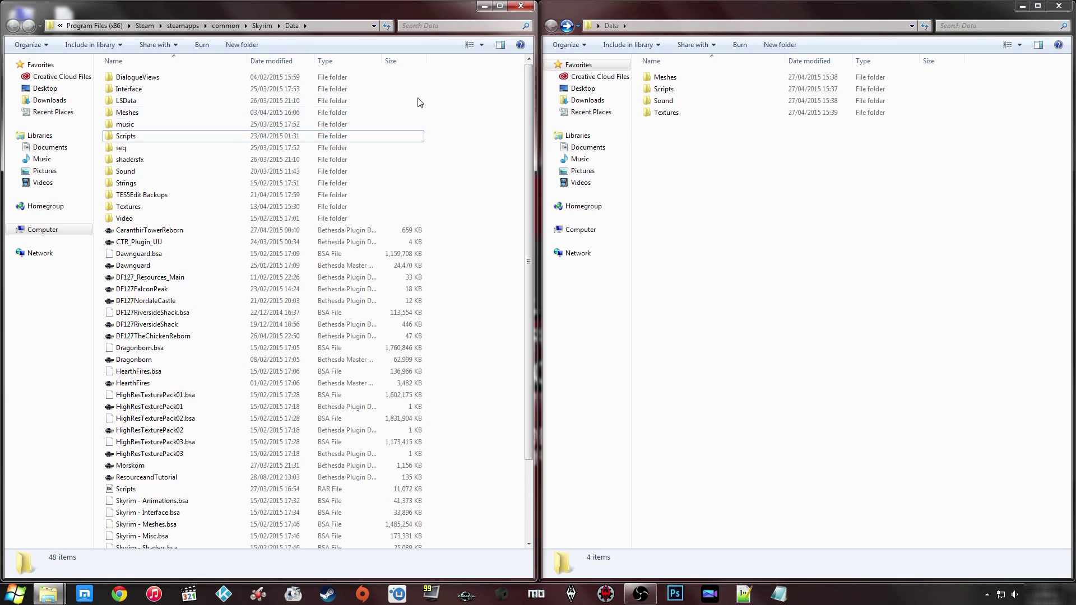
Close the Skyrim Data window, locate the separate Data folder on the desktop, and close its window
{"action": "left_click", "coordinate": [520, 6]}
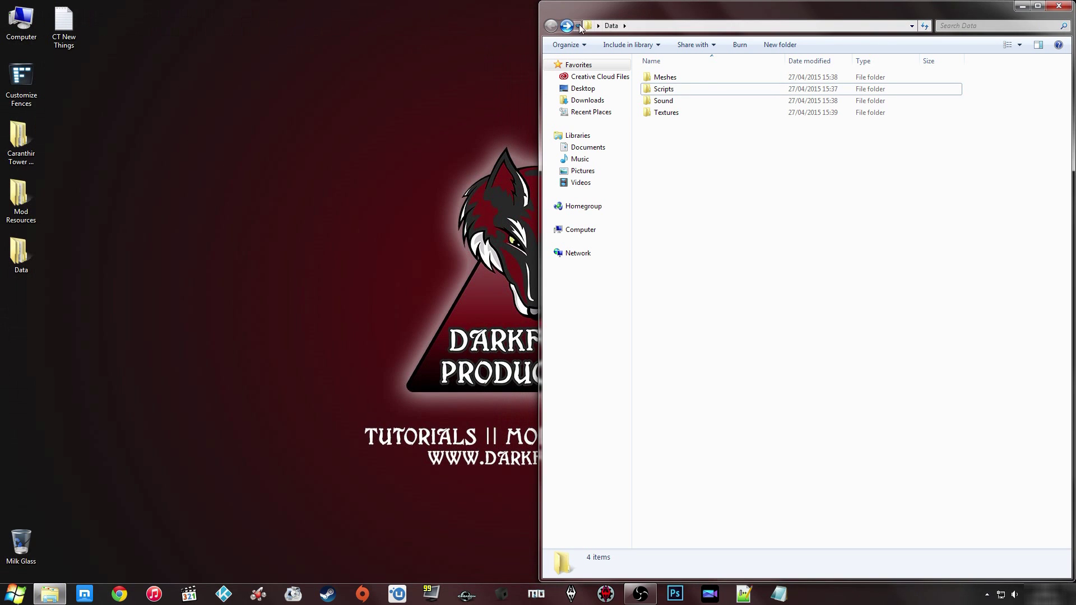
{"action": "left_click", "coordinate": [20, 252]}
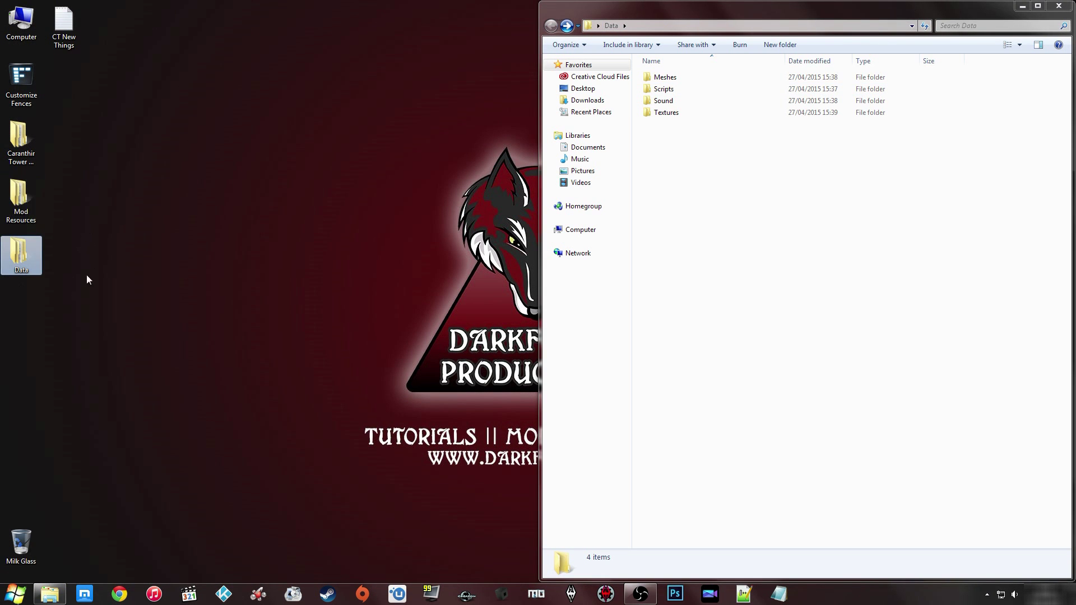
{"action": "left_click", "coordinate": [682, 125]}
{"action": "left_click", "coordinate": [1059, 6]}
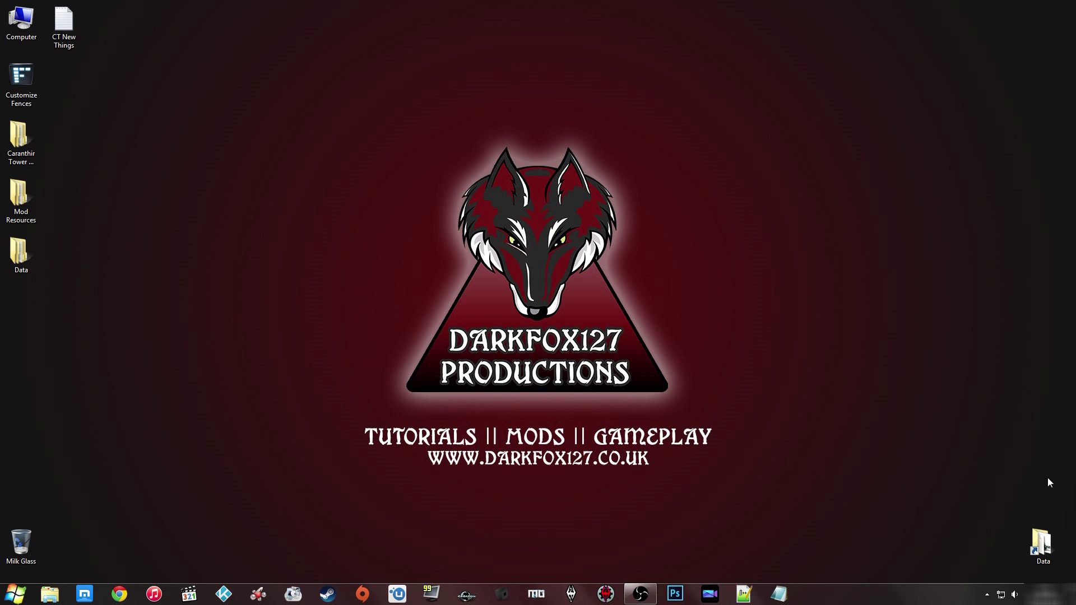
Launch the Archive application from the Skyrim game folder, close the folder window, and move TESArchive nearer the middle of the desktop
{"action": "double_click", "coordinate": [1041, 542]}
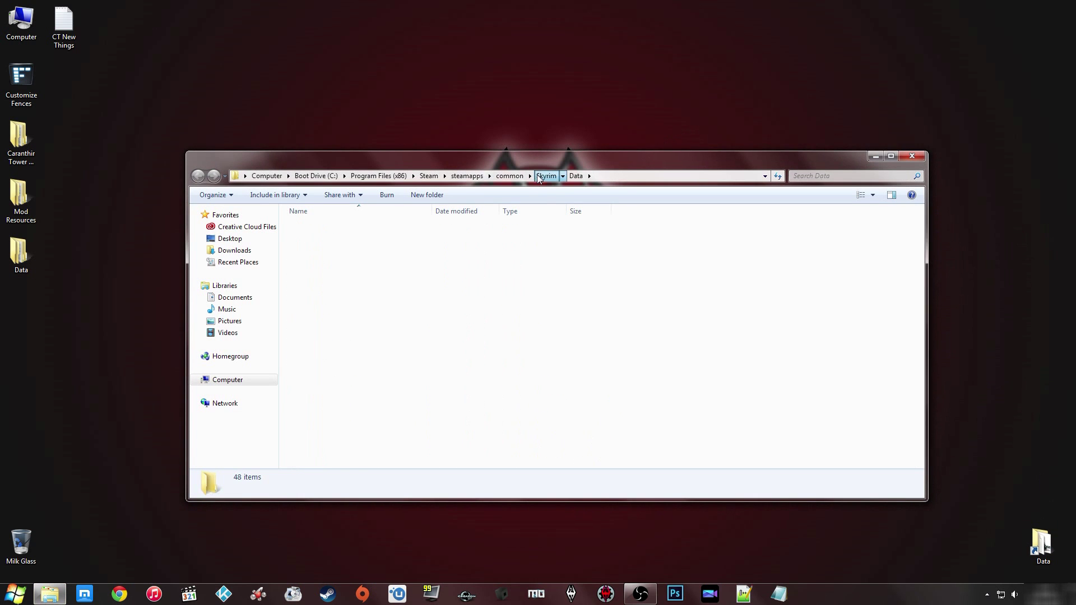
{"action": "left_click", "coordinate": [538, 178]}
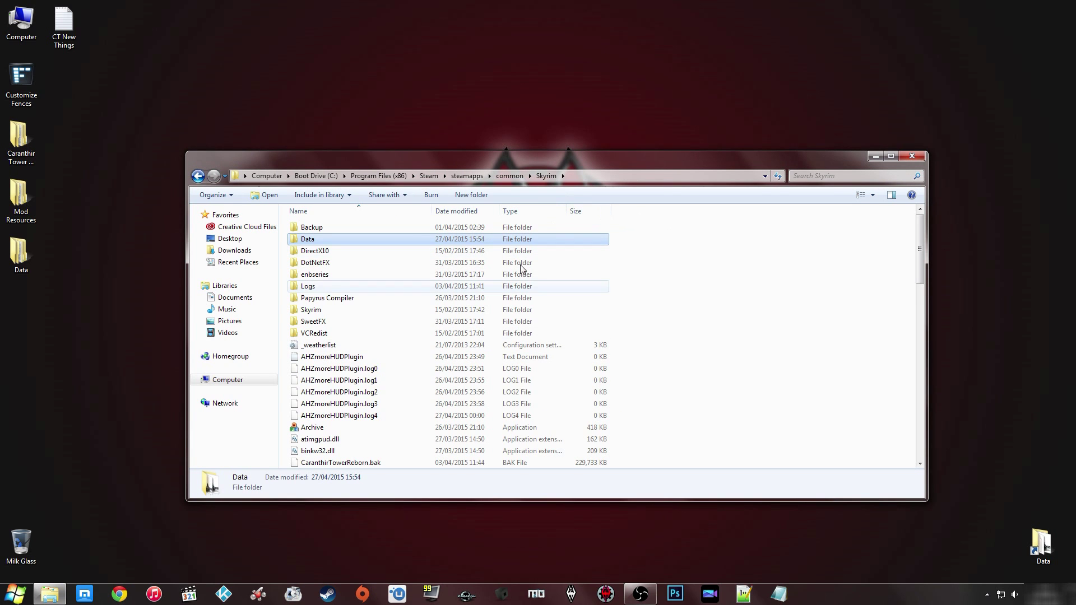
{"action": "left_click", "coordinate": [723, 344]}
{"action": "scroll", "coordinate": [461, 312], "scroll_direction": "down", "scroll_amount": 4}
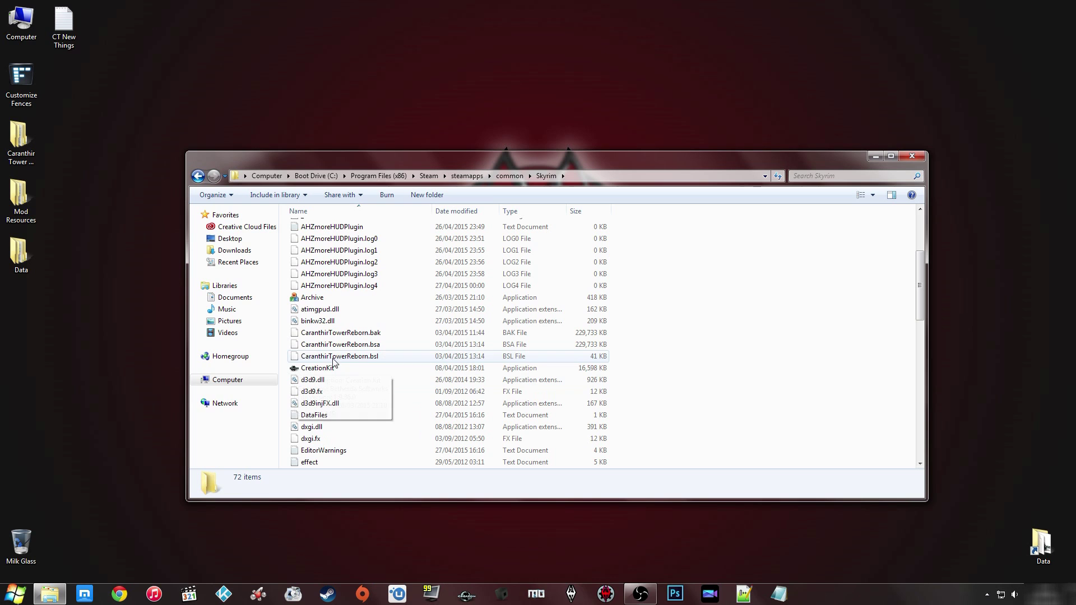
{"action": "left_click", "coordinate": [335, 296]}
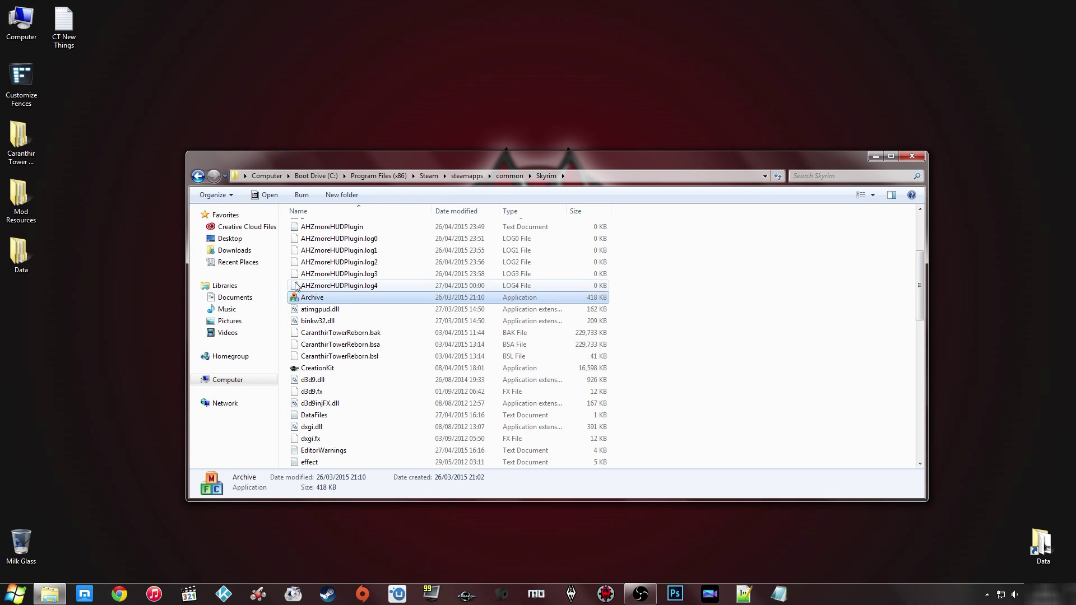
{"action": "double_click", "coordinate": [319, 301]}
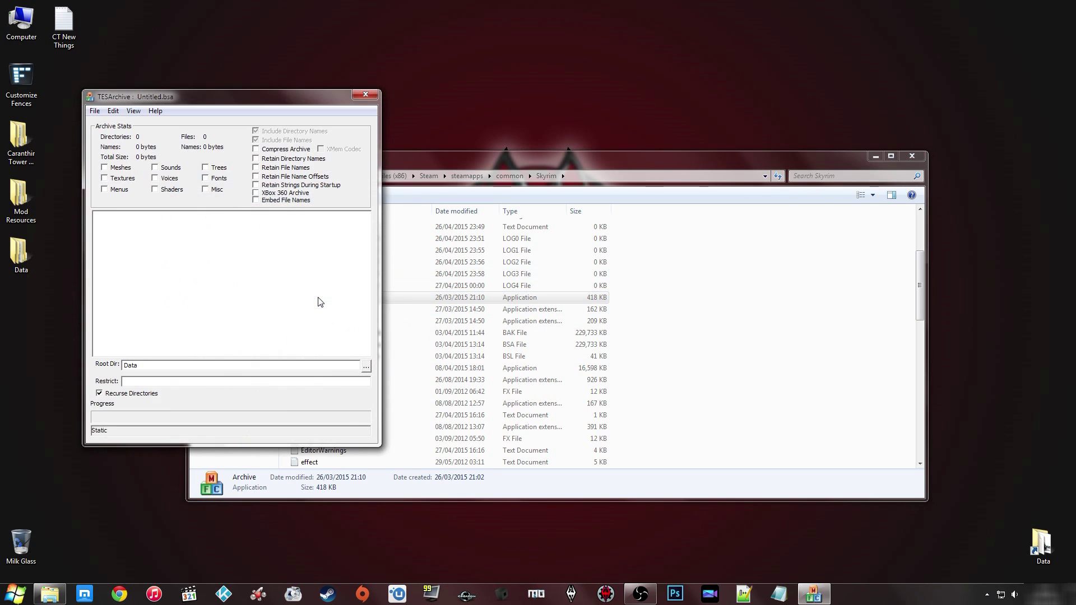
{"action": "left_click", "coordinate": [906, 159]}
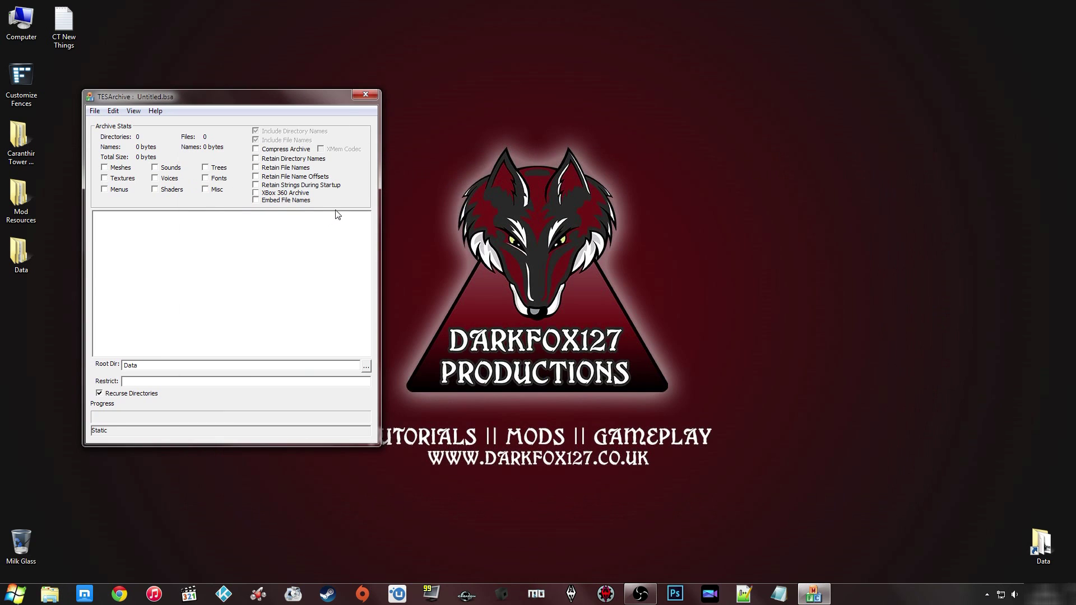
{"action": "left_click_drag", "start_coordinate": [236, 99], "coordinate": [435, 149]}
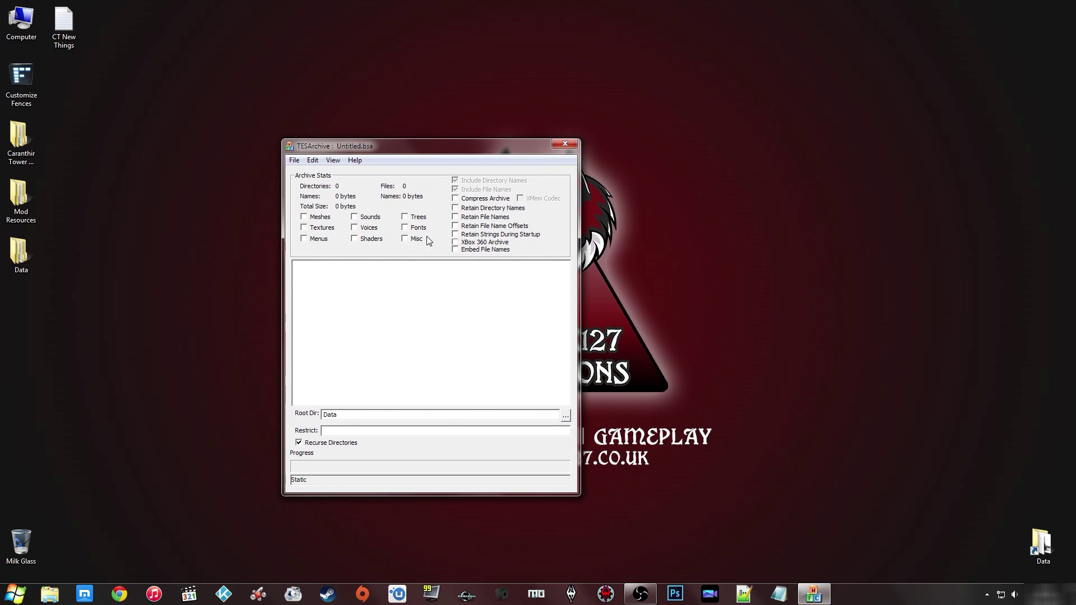
Add the separate Data folder on the desktop to the new archive as a directory
{"action": "left_click", "coordinate": [314, 161]}
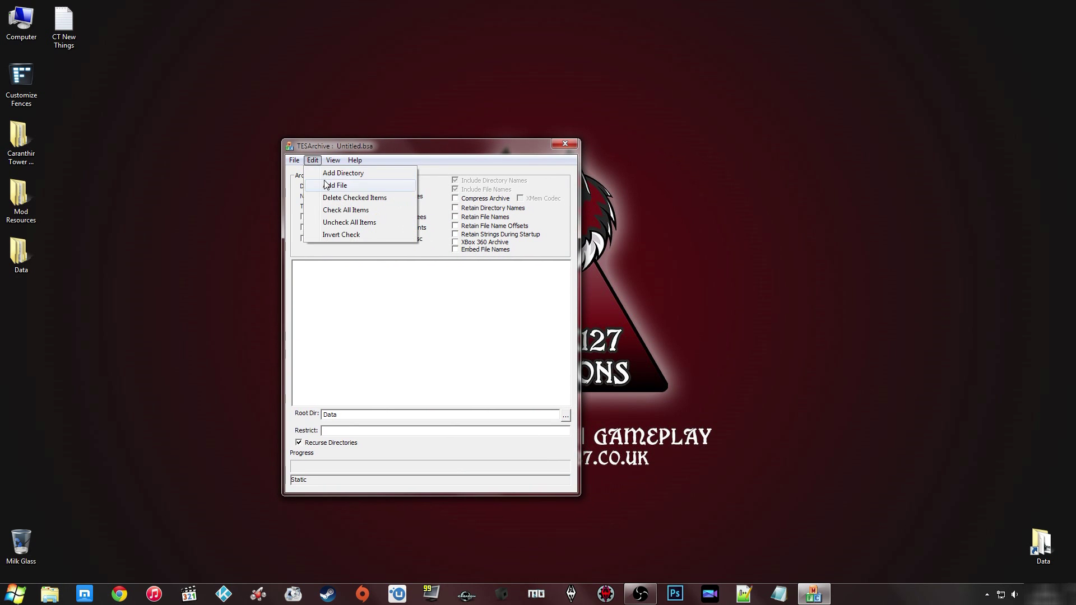
{"action": "left_click", "coordinate": [329, 175]}
{"action": "left_click_drag", "start_coordinate": [504, 290], "coordinate": [507, 326]}
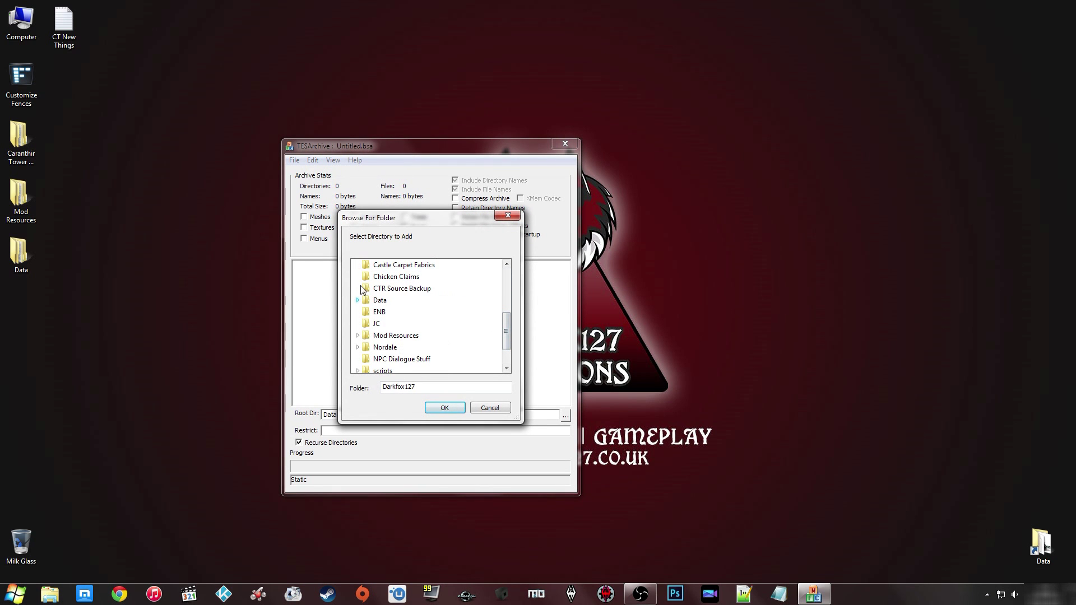
{"action": "left_click", "coordinate": [380, 300]}
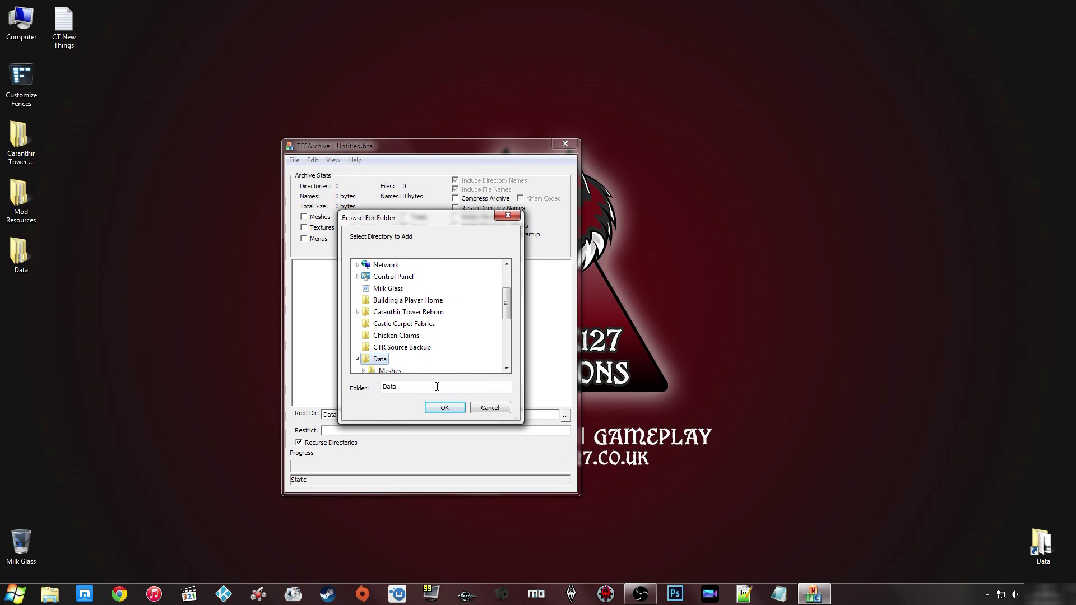
{"action": "left_click", "coordinate": [451, 408]}
Go through the added meshes, scripts, sound and textures directories in the archive's content list
{"action": "left_click", "coordinate": [354, 266]}
{"action": "left_click", "coordinate": [355, 275]}
{"action": "left_click", "coordinate": [355, 284]}
{"action": "left_click", "coordinate": [355, 292]}
{"action": "left_click", "coordinate": [355, 301]}
{"action": "left_click", "coordinate": [354, 319]}
{"action": "left_click", "coordinate": [354, 329]}
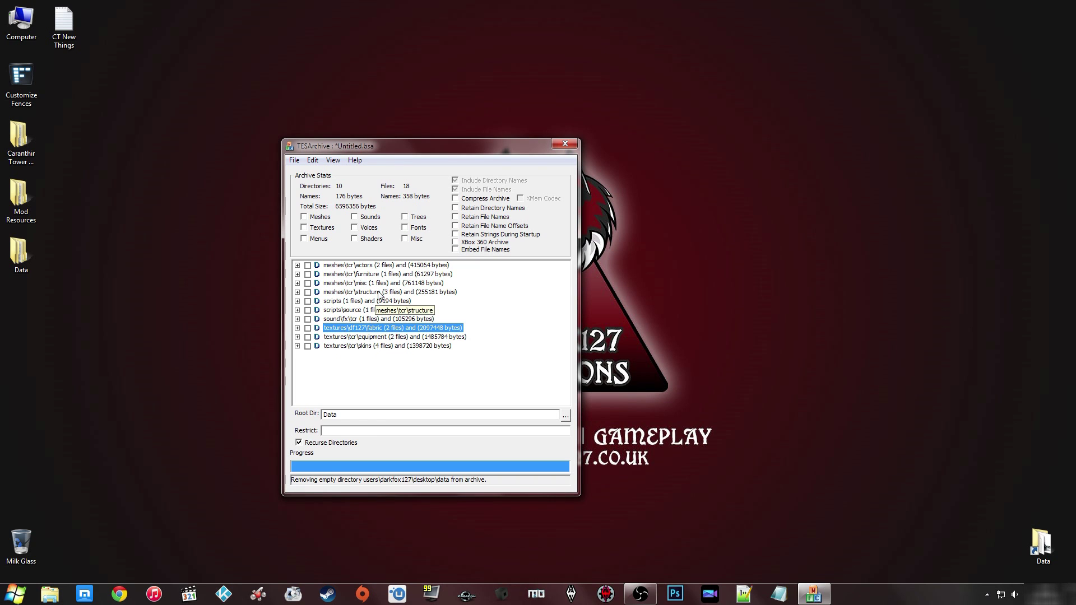
Enable the Meshes, Textures, Sounds and Misc content types, plus Compress Archive, Retain Directory Names and Retain File Names
{"action": "left_click", "coordinate": [320, 218]}
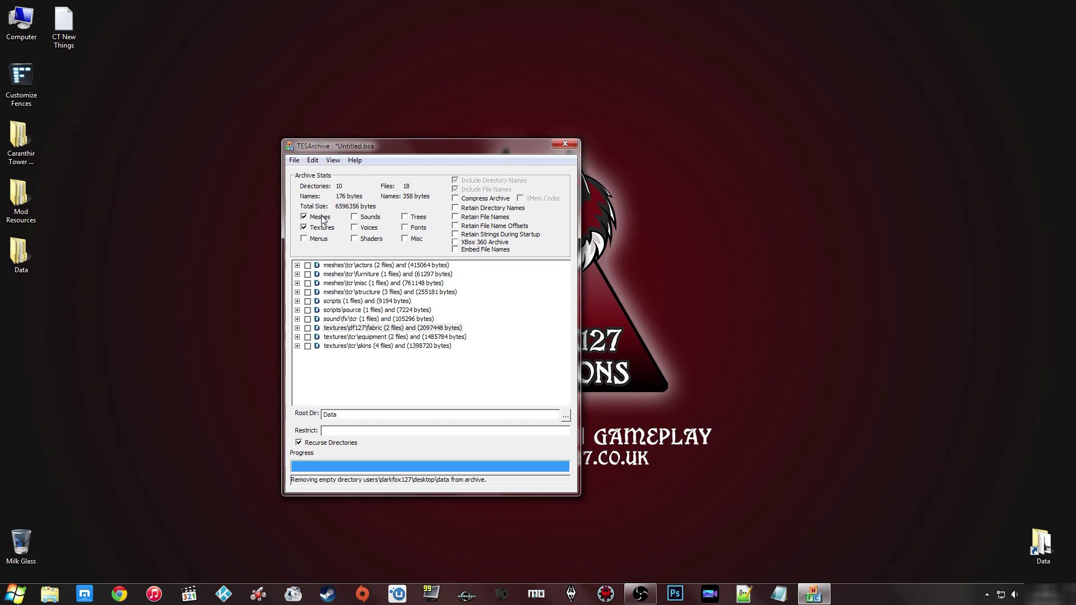
{"action": "left_click", "coordinate": [379, 219]}
{"action": "left_click", "coordinate": [469, 202]}
Start saving the archive as a new file with the desktop as its destination
{"action": "left_click", "coordinate": [294, 160]}
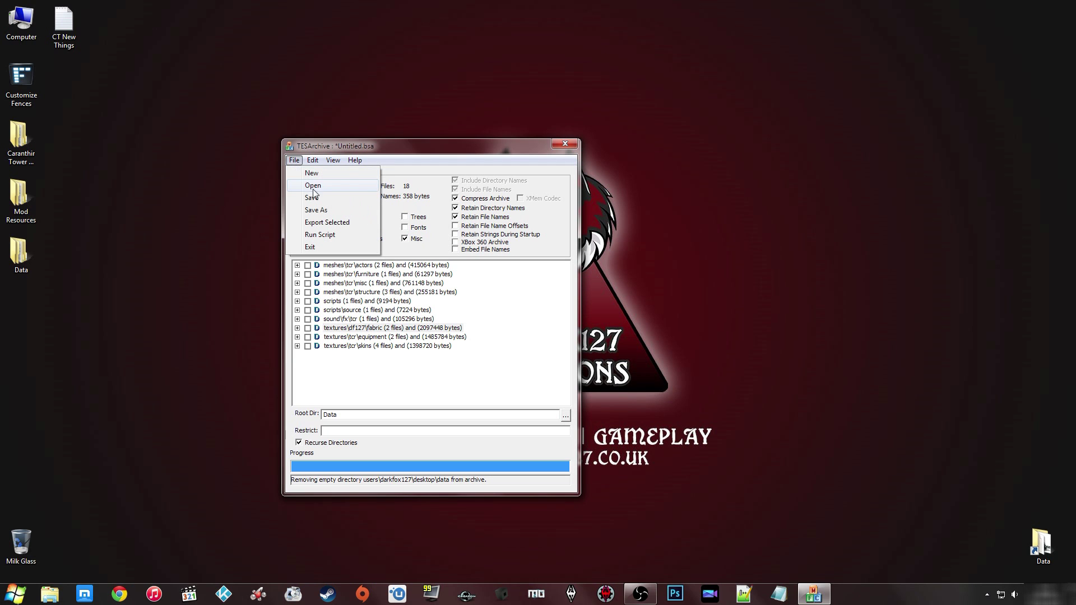
{"action": "left_click", "coordinate": [316, 210]}
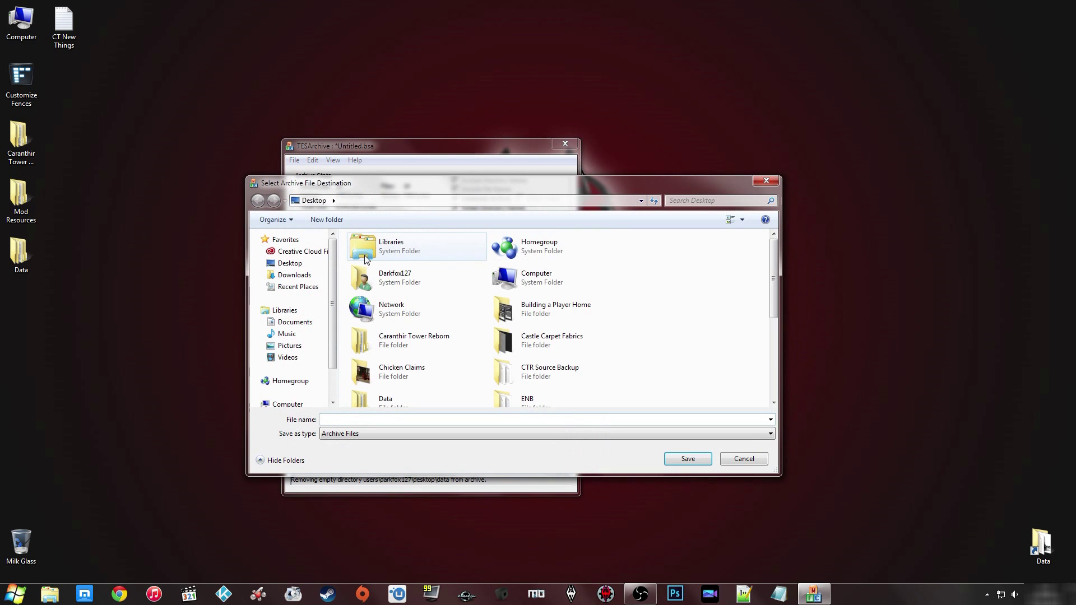
{"action": "left_click", "coordinate": [291, 264]}
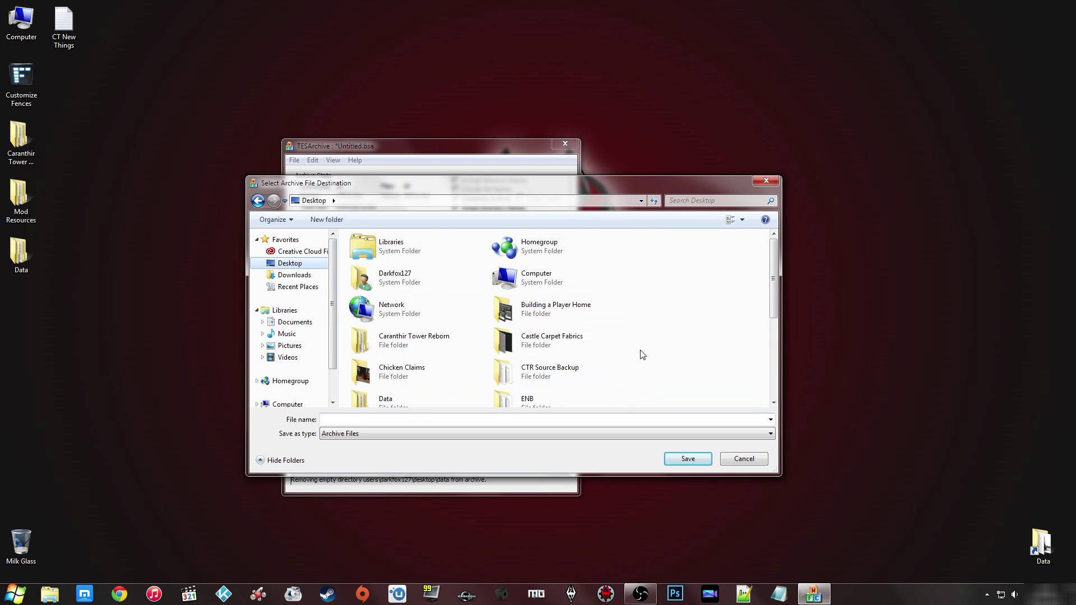
{"action": "left_click", "coordinate": [396, 419]}
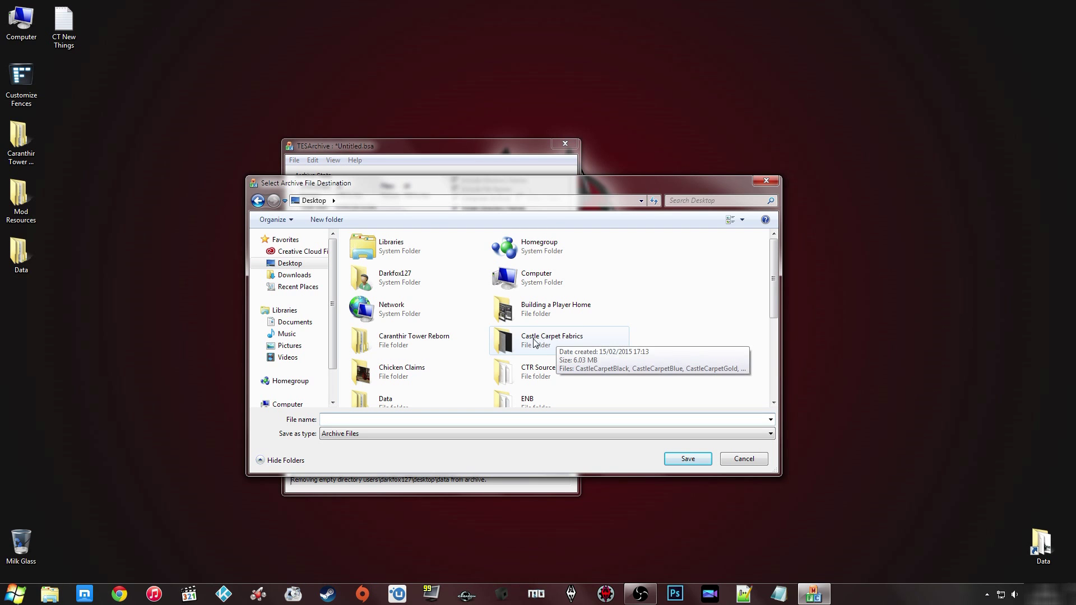
Copy the DF127TheChickenReborn plugin's file name from the Skyrim Data folder, and close the folder window
{"action": "double_click", "coordinate": [1039, 541]}
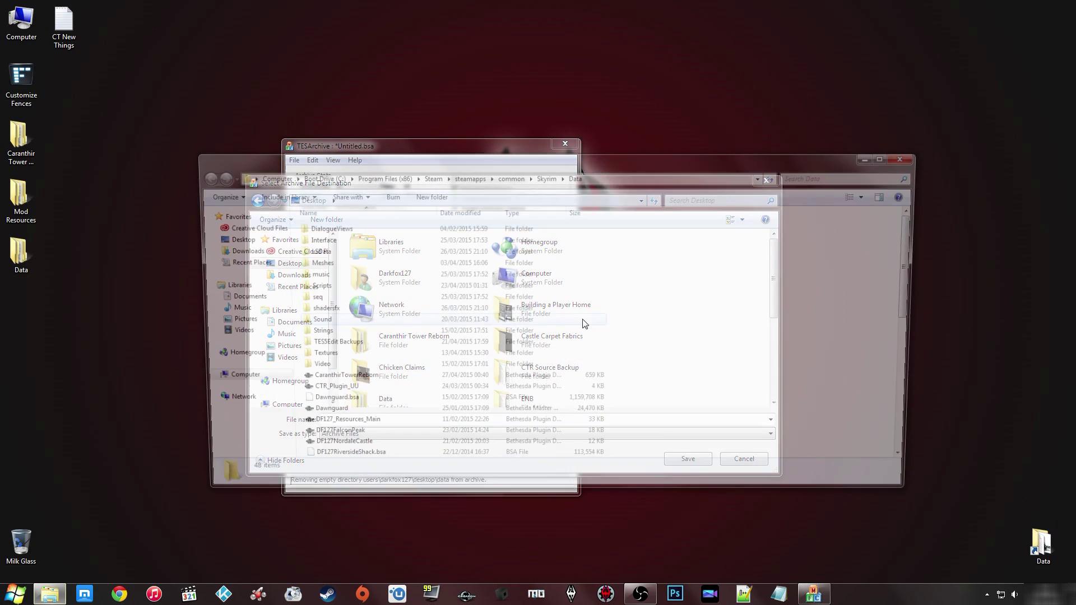
{"action": "left_click", "coordinate": [453, 395]}
{"action": "scroll", "coordinate": [452, 395], "scroll_direction": "down", "scroll_amount": 4}
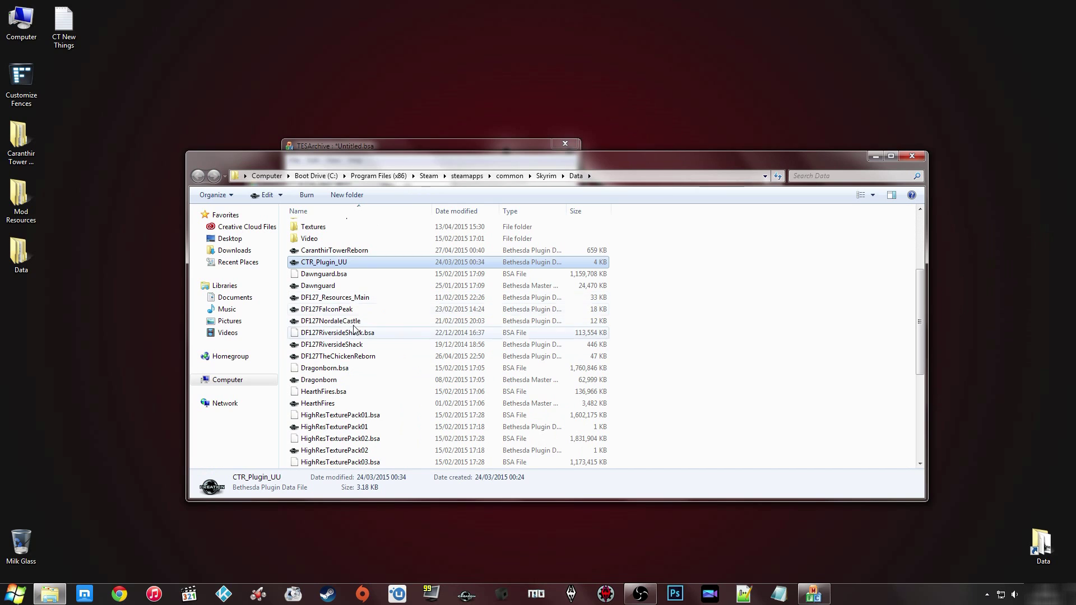
{"action": "right_click", "coordinate": [347, 361]}
{"action": "left_click", "coordinate": [395, 499]}
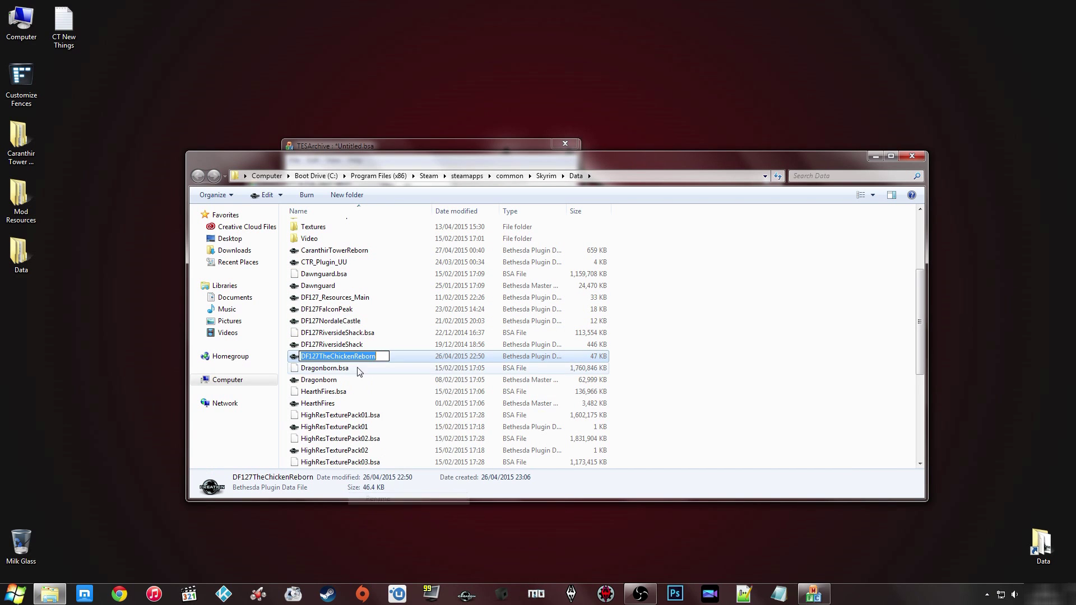
{"action": "right_click", "coordinate": [360, 355]}
{"action": "left_click", "coordinate": [395, 390]}
{"action": "left_click", "coordinate": [728, 336]}
{"action": "left_click", "coordinate": [912, 157]}
Paste DF127TheChickenReborn as the archive's file name and save it to the desktop
{"action": "right_click", "coordinate": [380, 419]}
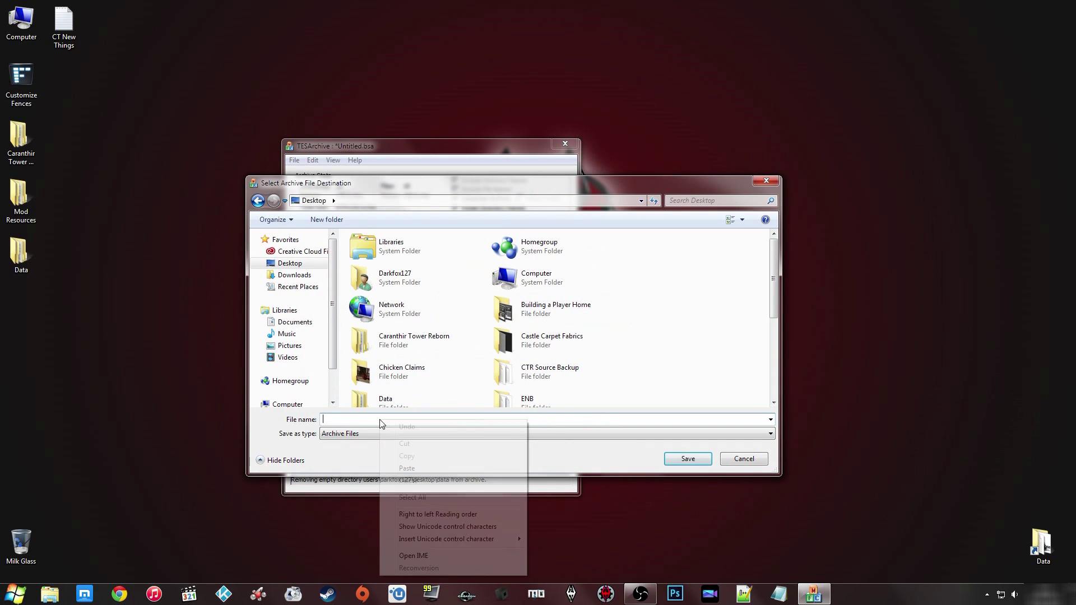
{"action": "left_click", "coordinate": [406, 468]}
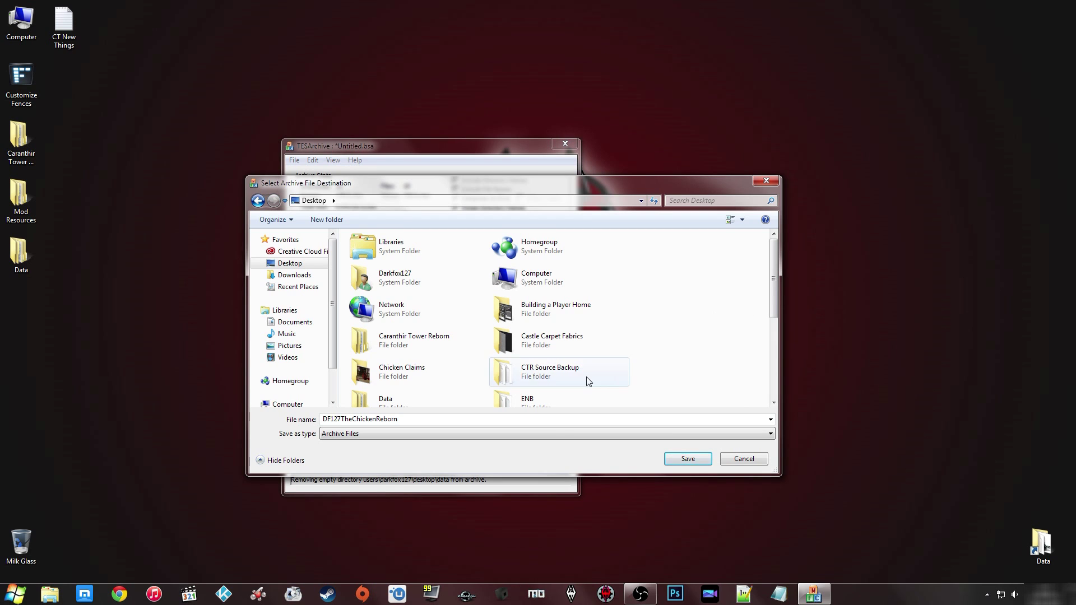
{"action": "left_click", "coordinate": [672, 463]}
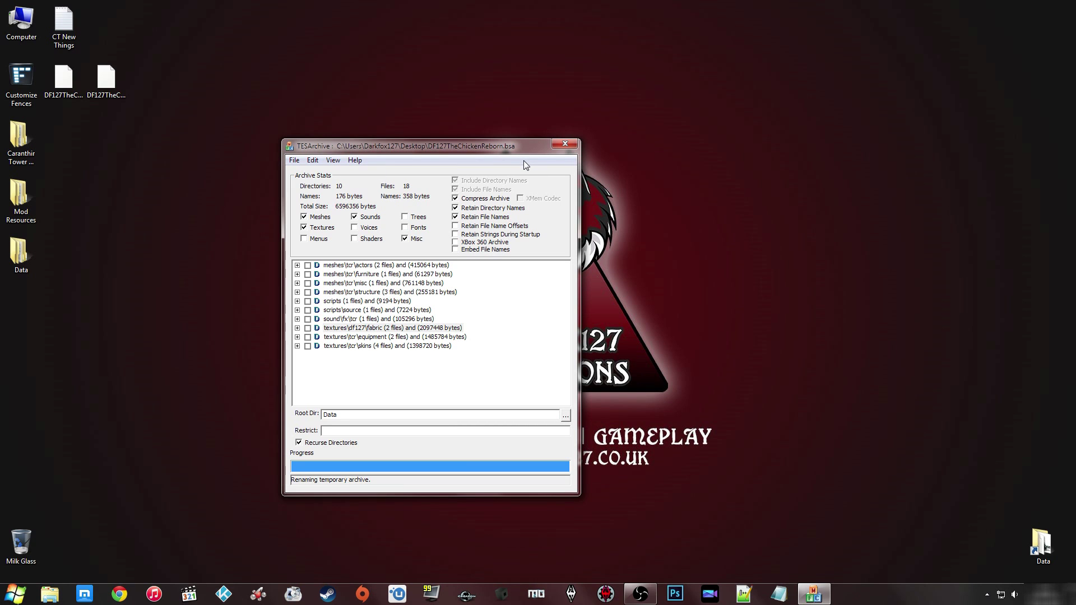
Compare the two generated files on the desktop, and permanently delete DF127TheChickenReborn.bsl
{"action": "left_click", "coordinate": [99, 82]}
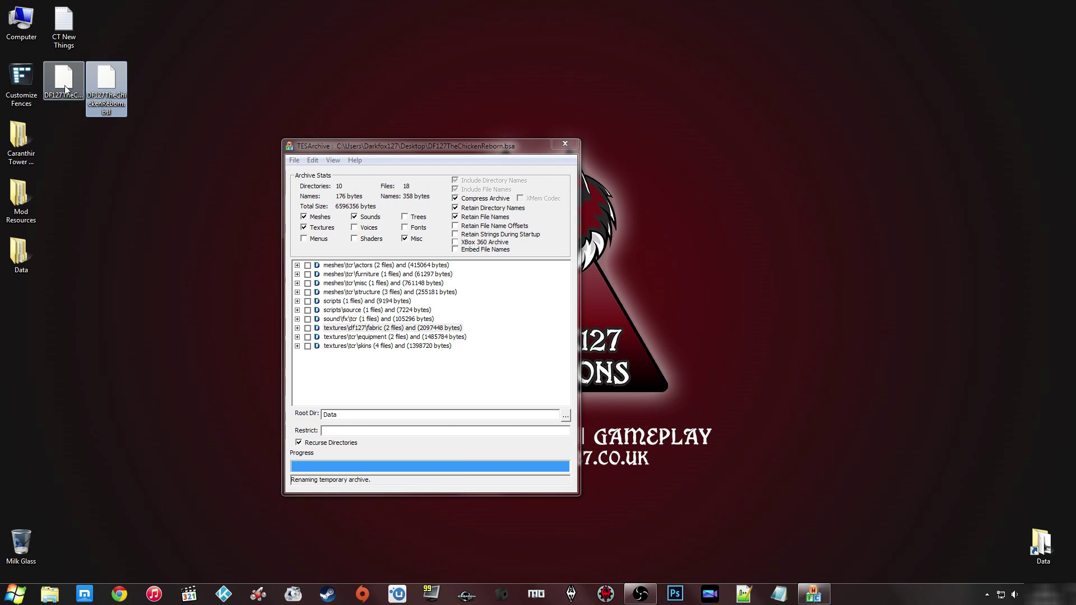
{"action": "left_click", "coordinate": [109, 132]}
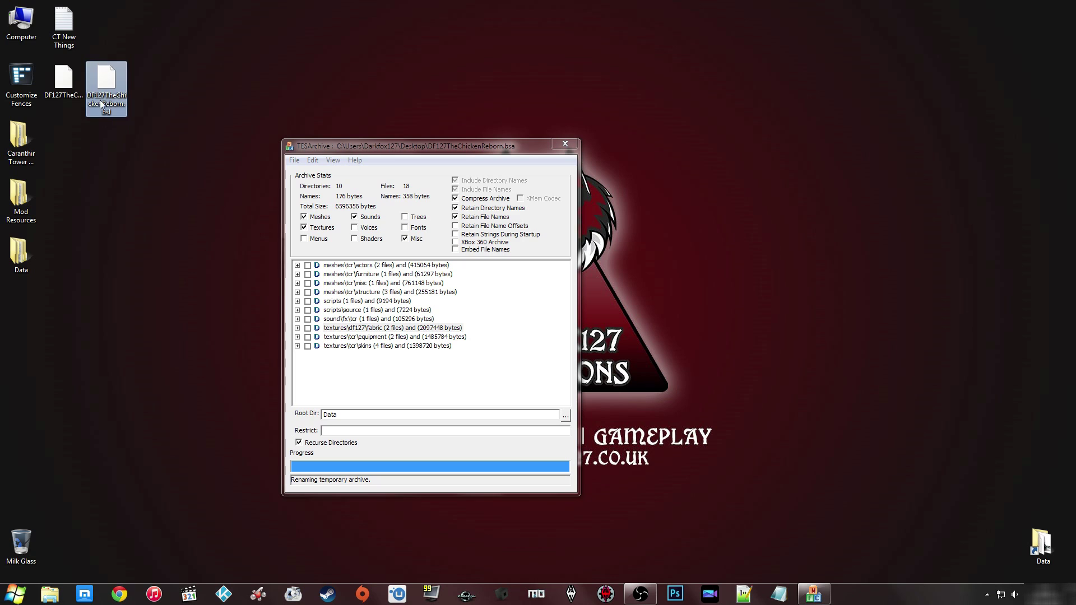
{"action": "left_click", "coordinate": [66, 86]}
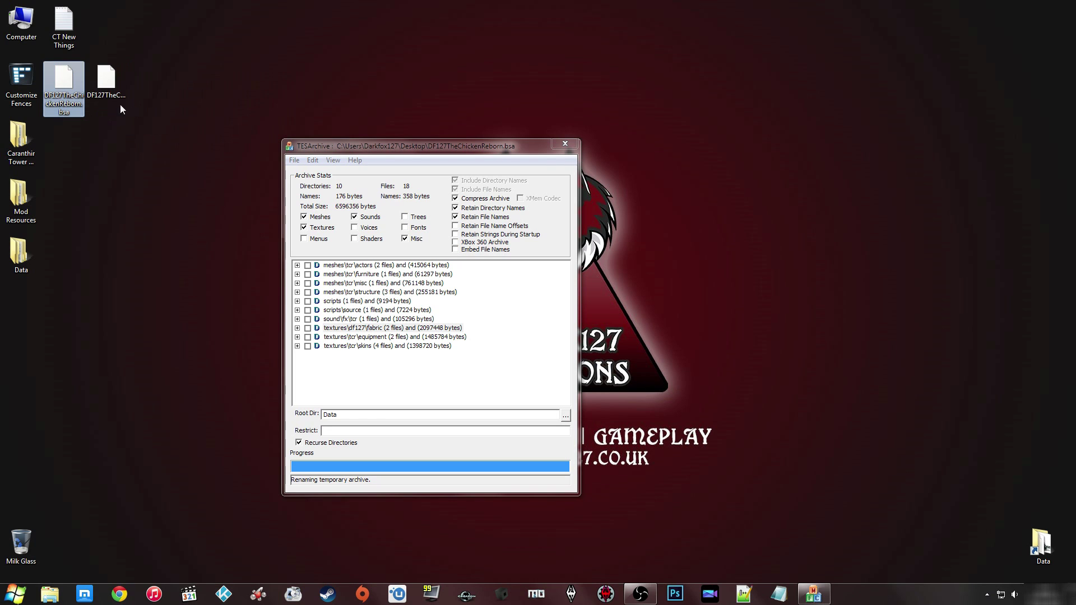
{"action": "left_click", "coordinate": [110, 85]}
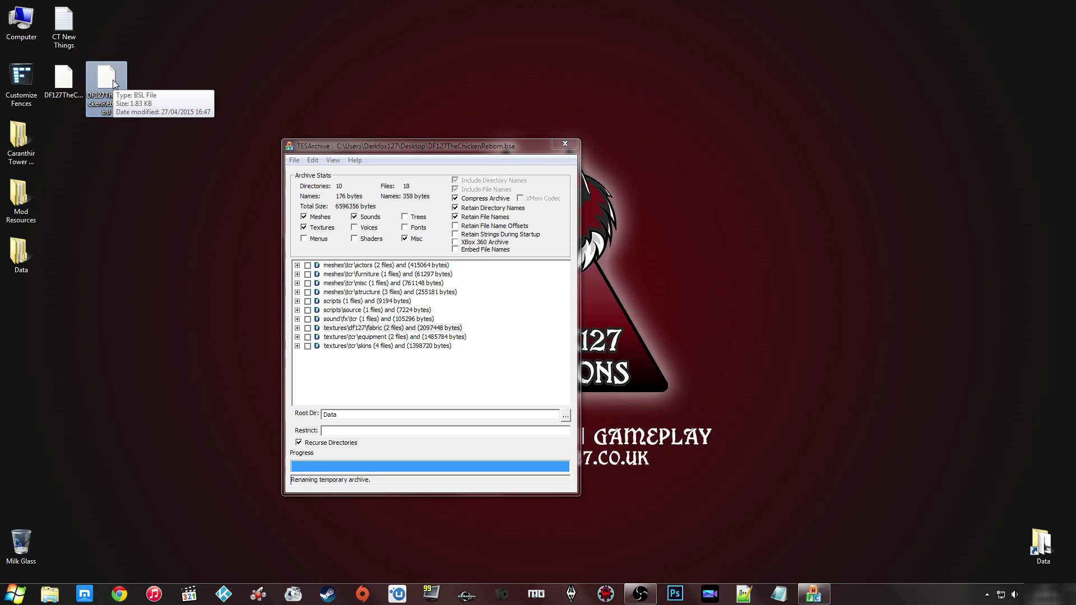
{"action": "key", "text": "shift+Delete"}
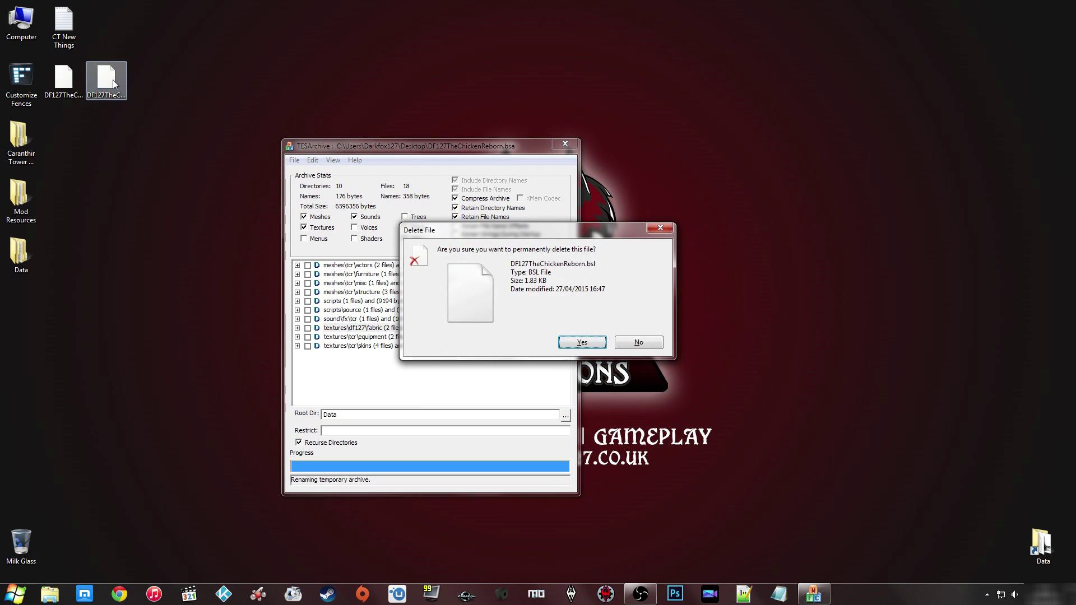
{"action": "key", "text": "Return"}
Check the file size of DF127TheChickenReborn.bsa in its properties, and close the properties and TESArchive windows
{"action": "left_click", "coordinate": [62, 84]}
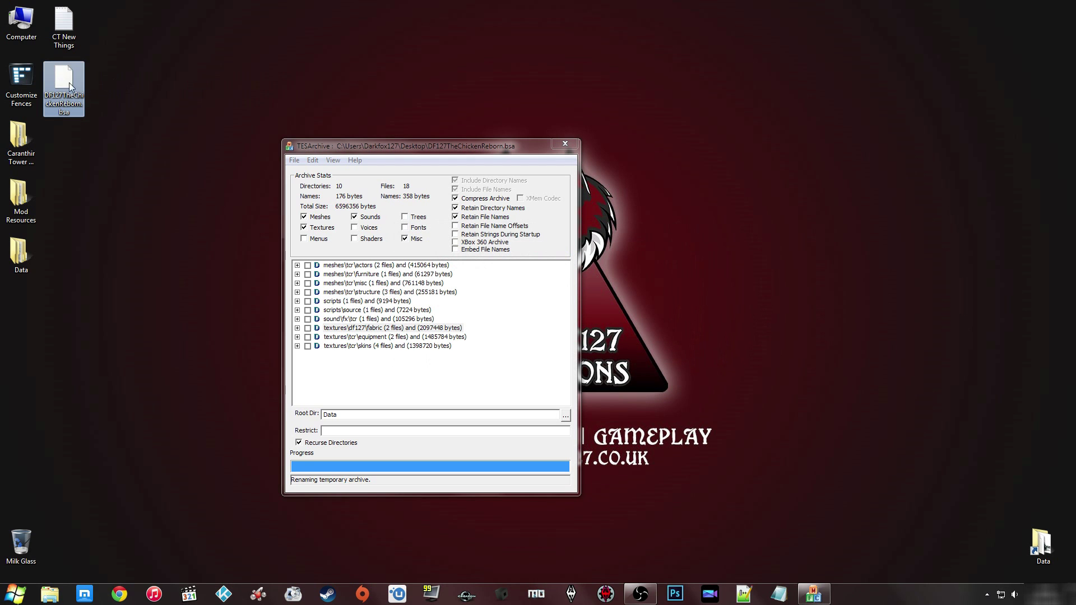
{"action": "right_click", "coordinate": [61, 84]}
{"action": "left_click", "coordinate": [95, 266]}
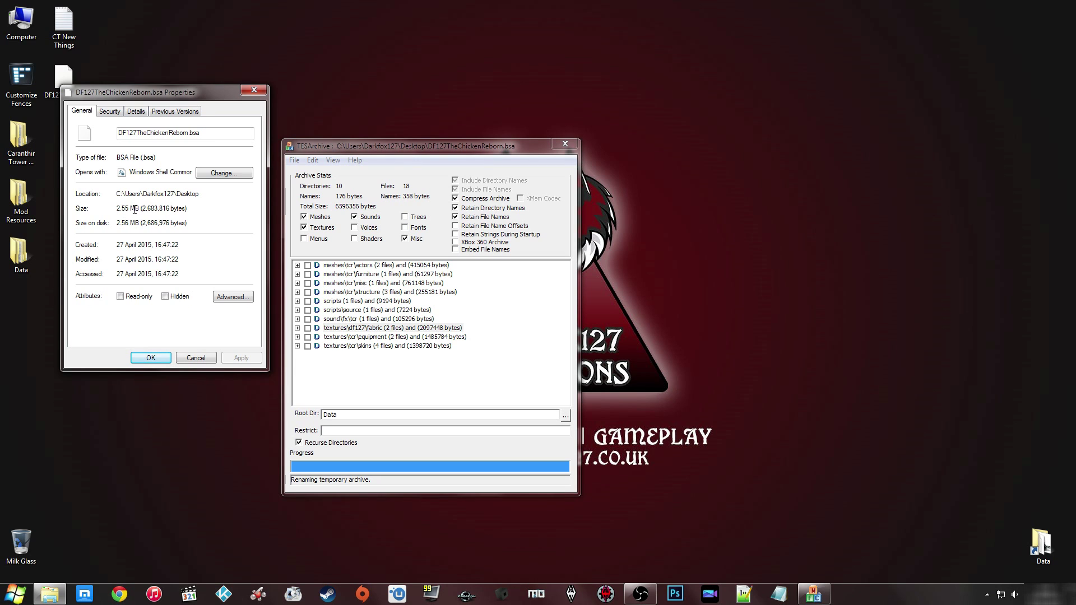
{"action": "left_click", "coordinate": [252, 90]}
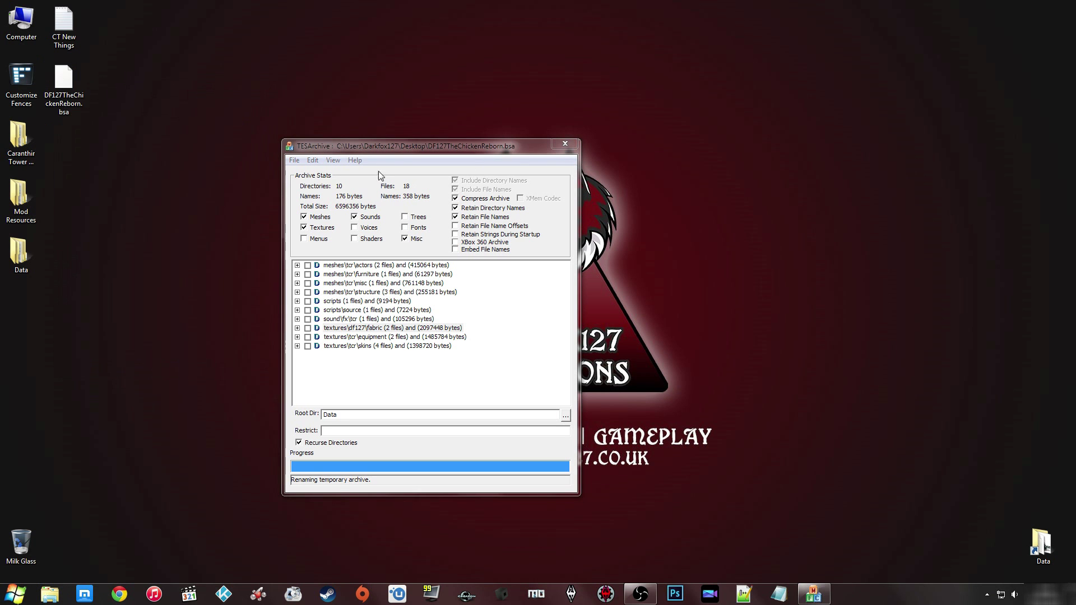
{"action": "left_click", "coordinate": [563, 144]}
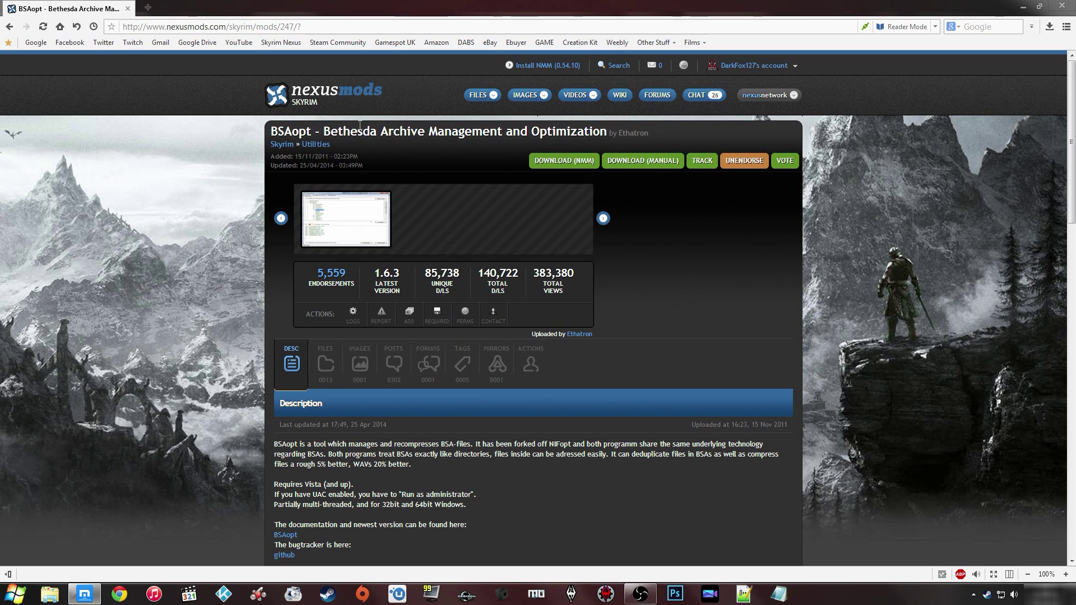
Examine BSAopt's screenshot and description on its Nexus Mods page, and open the page's Files section
{"action": "left_click", "coordinate": [355, 217]}
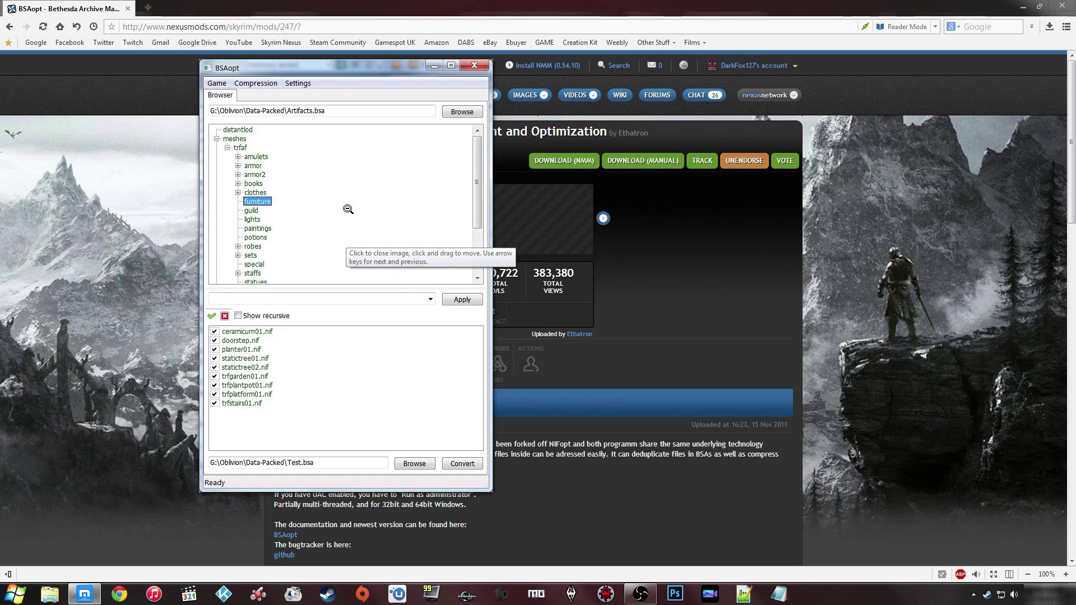
{"action": "left_click", "coordinate": [347, 211]}
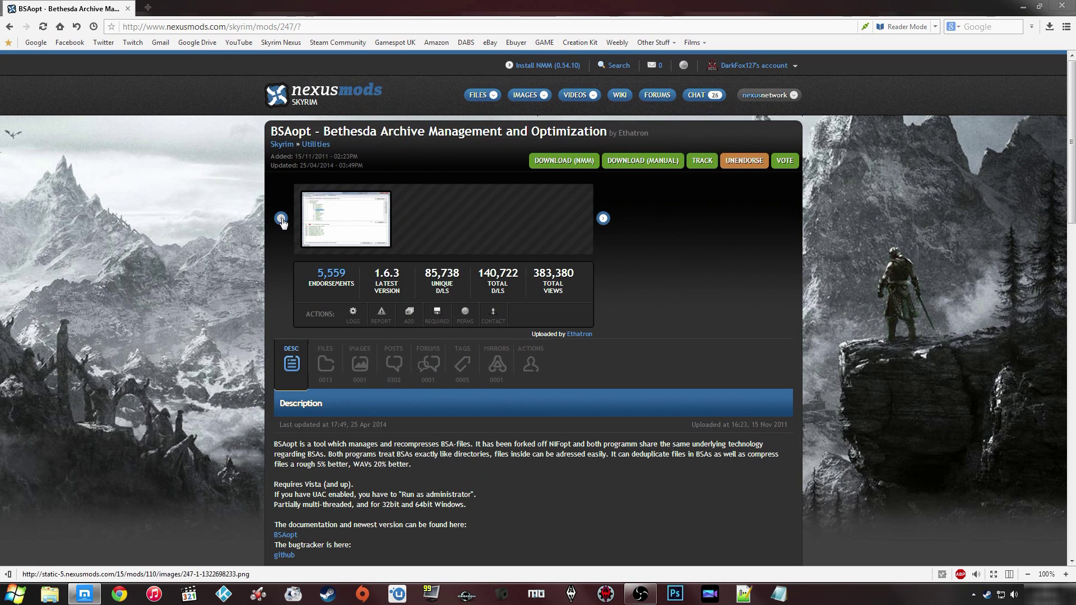
{"action": "scroll", "coordinate": [245, 234], "scroll_direction": "down", "scroll_amount": 4}
{"action": "scroll", "coordinate": [245, 239], "scroll_direction": "down", "scroll_amount": 1}
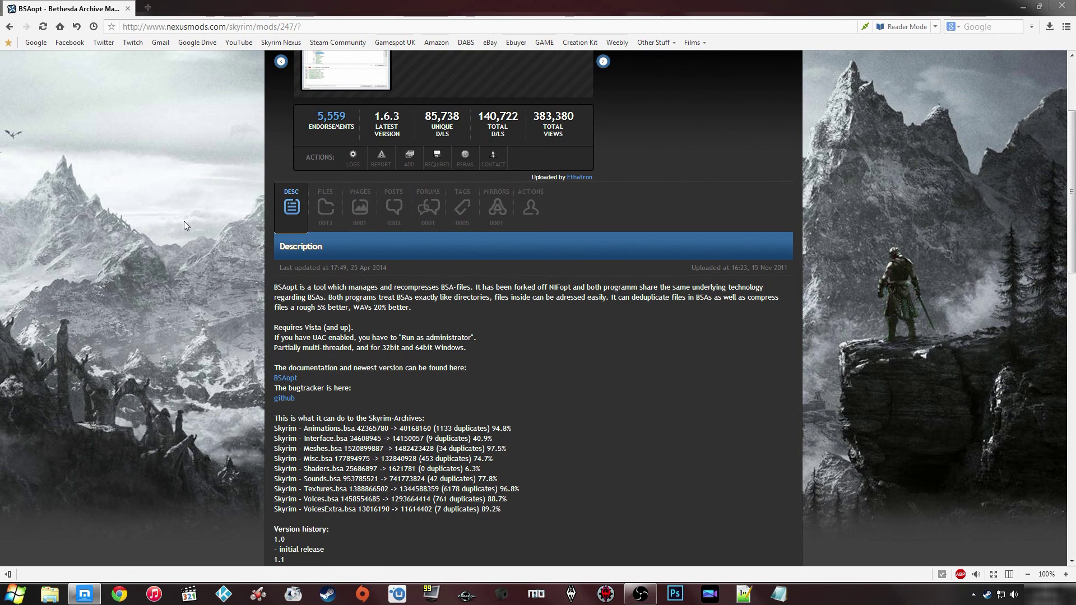
{"action": "scroll", "coordinate": [185, 224], "scroll_direction": "down", "scroll_amount": 14}
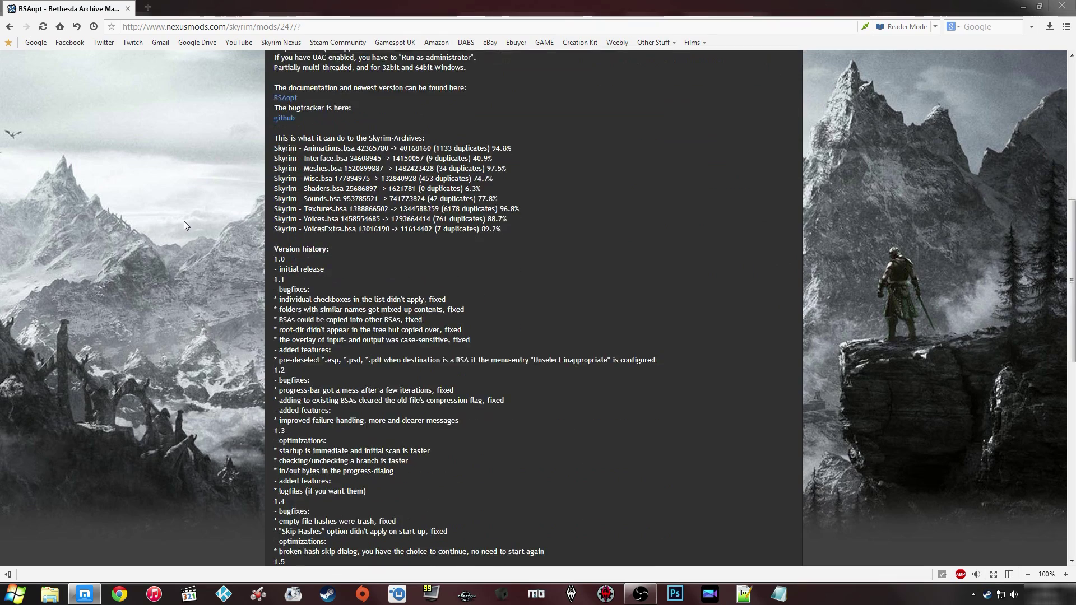
{"action": "scroll", "coordinate": [185, 225], "scroll_direction": "down", "scroll_amount": 3}
{"action": "scroll", "coordinate": [184, 224], "scroll_direction": "up", "scroll_amount": 20}
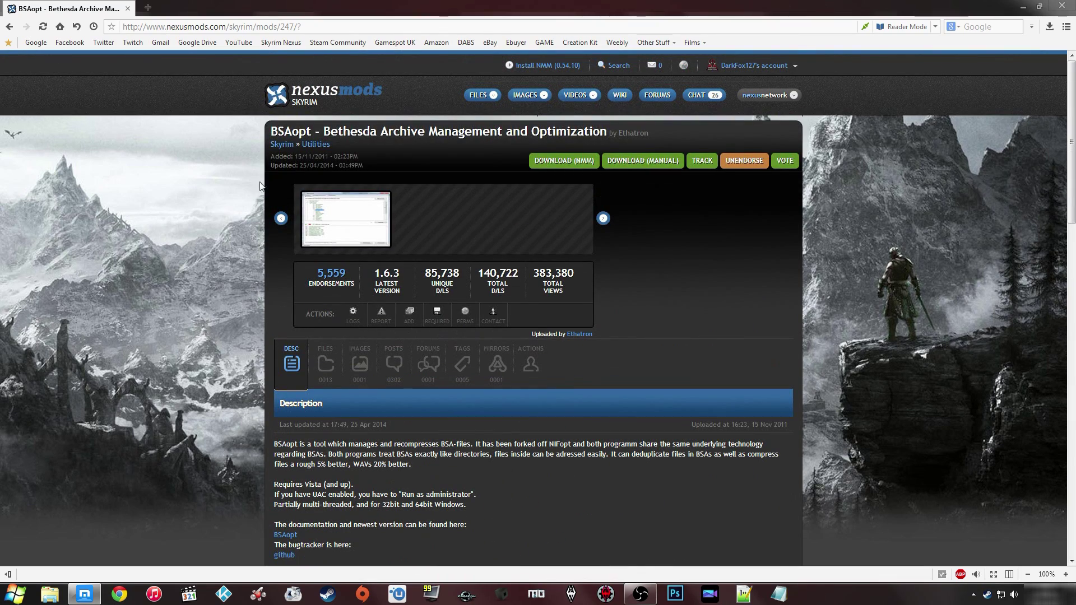
{"action": "left_click", "coordinate": [325, 365]}
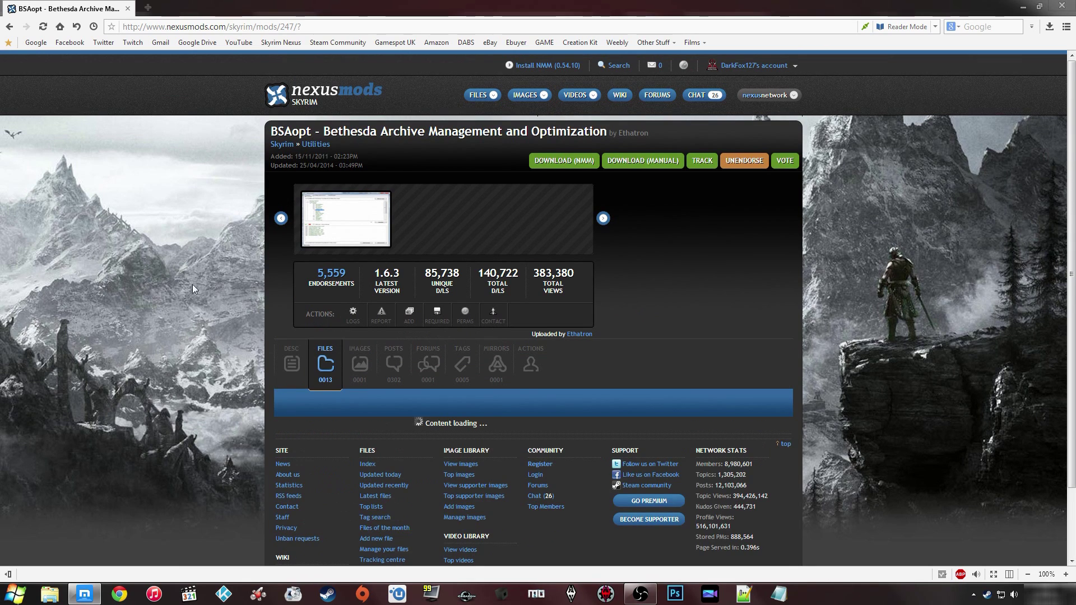
{"action": "scroll", "coordinate": [184, 284], "scroll_direction": "down", "scroll_amount": 3}
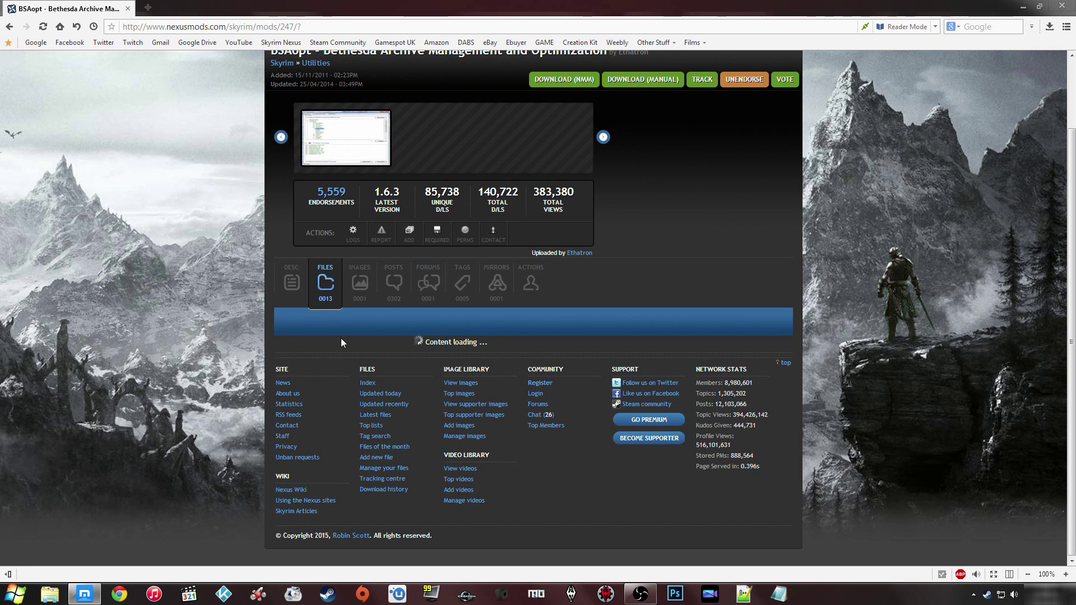
Leave the browser for the desktop, launch BSAopt and place the cursor in its source folder path
{"action": "key", "text": "super+d"}
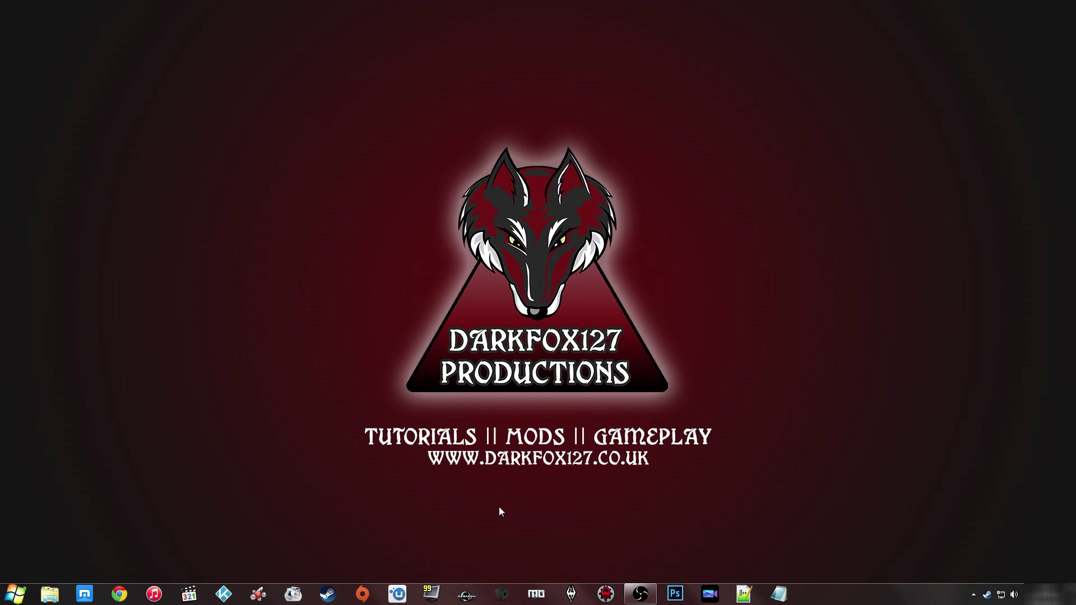
{"action": "left_click", "coordinate": [502, 595]}
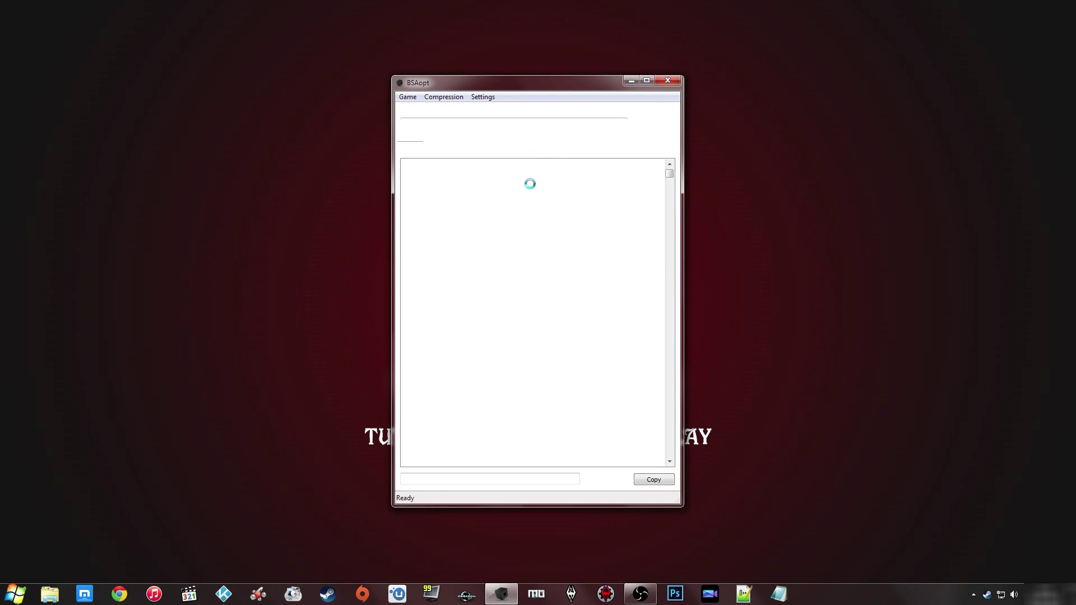
{"action": "left_click", "coordinate": [596, 125]}
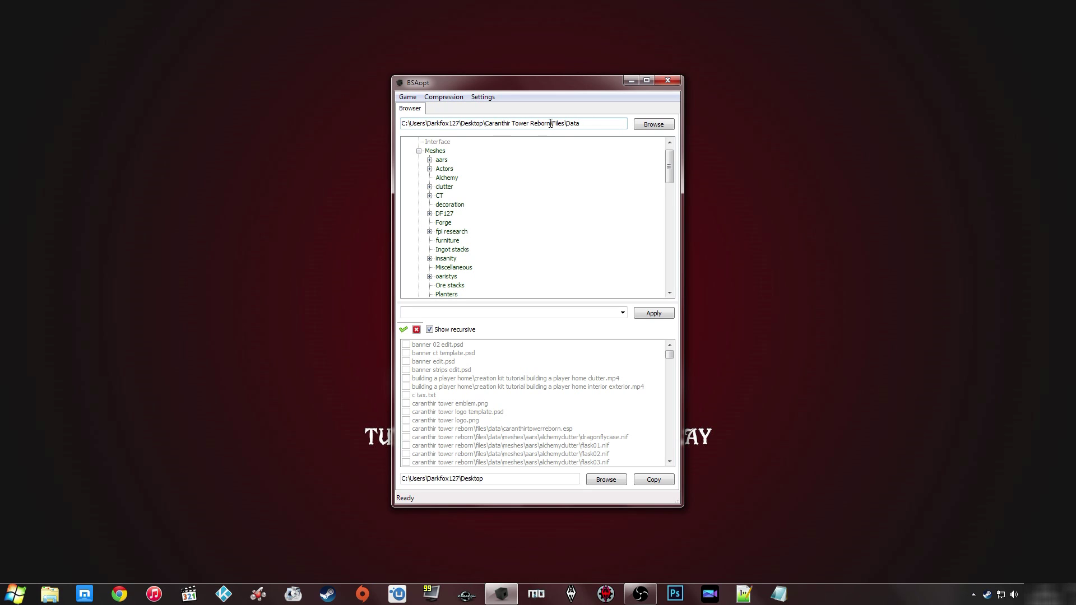
Examine the source folder tree, and view the contents of the Caranthir Tower Reborn desktop folder before closing it
{"action": "left_click_drag", "start_coordinate": [669, 167], "coordinate": [668, 244]}
{"action": "double_click", "coordinate": [223, 232]}
{"action": "double_click", "coordinate": [22, 140]}
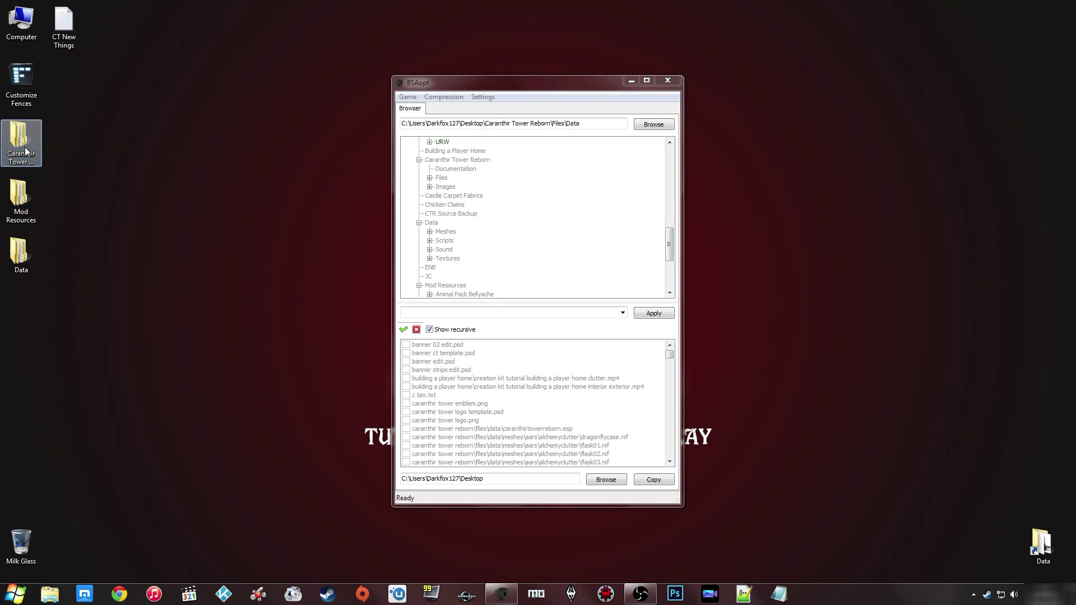
{"action": "left_click", "coordinate": [936, 116]}
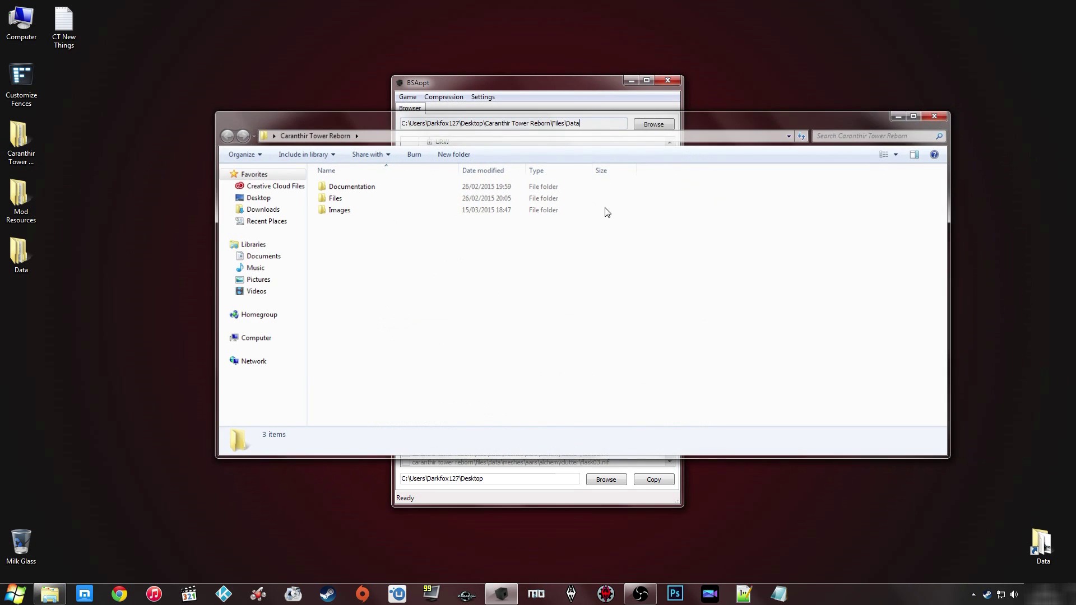
{"action": "mouse_move", "coordinate": [669, 232]}
{"action": "left_mouse_down"}
{"action": "mouse_move", "coordinate": [669, 147]}
{"action": "mouse_move", "coordinate": [669, 216]}
{"action": "left_mouse_up"}
{"action": "mouse_move", "coordinate": [667, 359]}
{"action": "left_mouse_down"}
{"action": "mouse_move", "coordinate": [665, 457]}
{"action": "mouse_move", "coordinate": [669, 352]}
{"action": "left_mouse_up"}
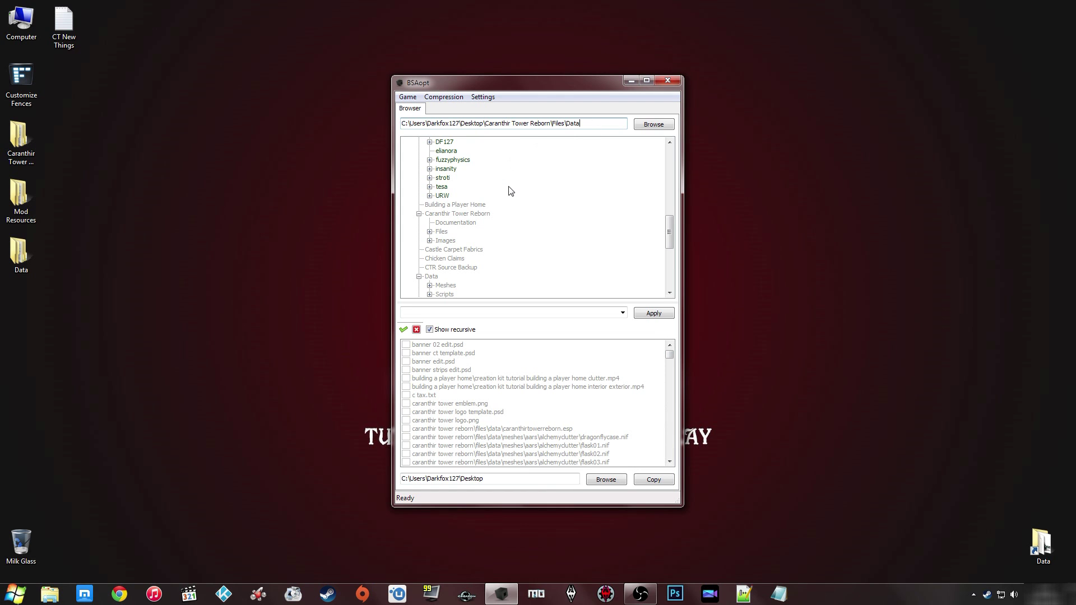
Set the source to the Data folder on the Desktop
{"action": "left_click", "coordinate": [652, 127]}
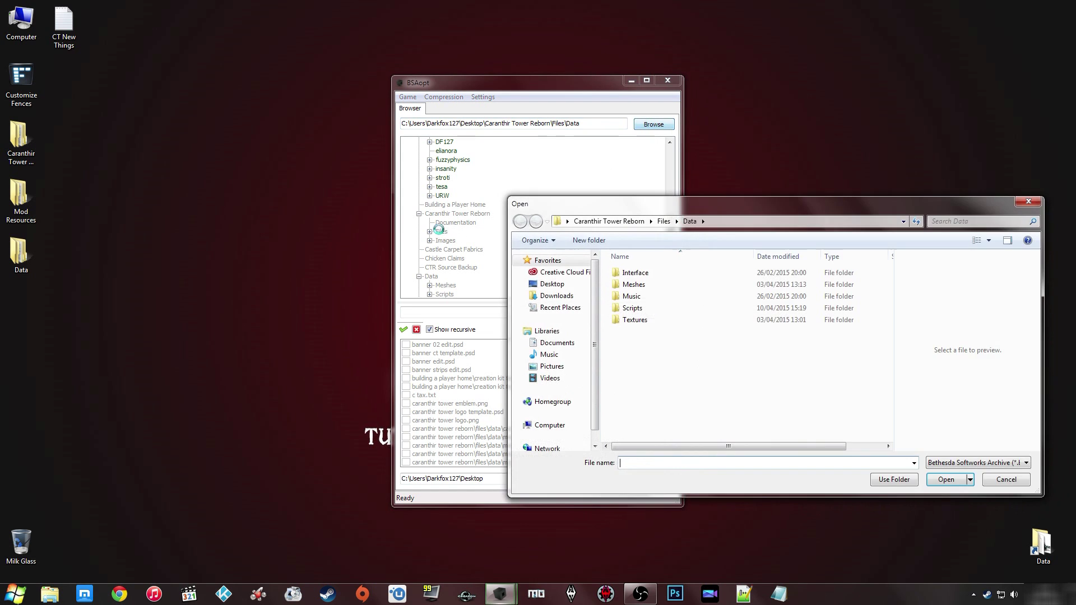
{"action": "left_click", "coordinate": [549, 287]}
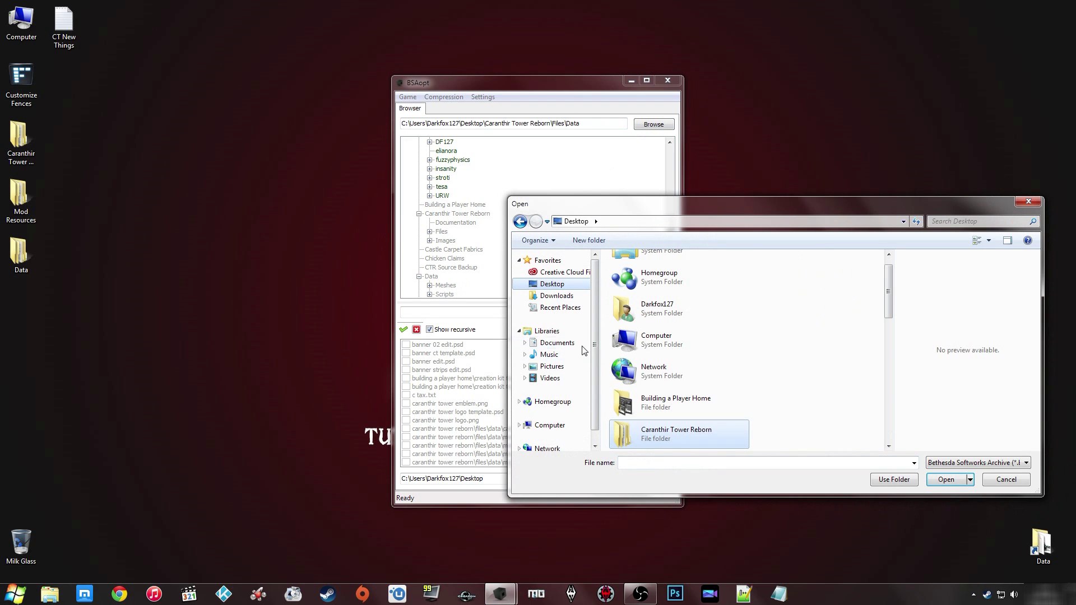
{"action": "left_click_drag", "start_coordinate": [889, 292], "coordinate": [885, 336]}
{"action": "left_click", "coordinate": [679, 359]}
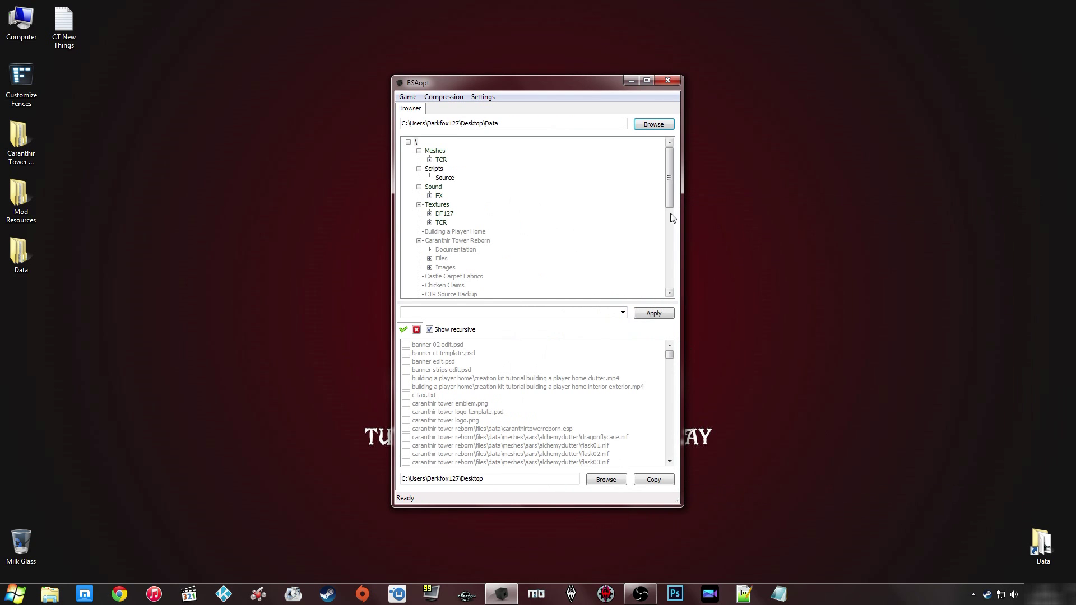
{"action": "mouse_move", "coordinate": [668, 167]}
{"action": "left_mouse_down"}
{"action": "mouse_move", "coordinate": [669, 258]}
{"action": "mouse_move", "coordinate": [668, 179]}
{"action": "left_mouse_up"}
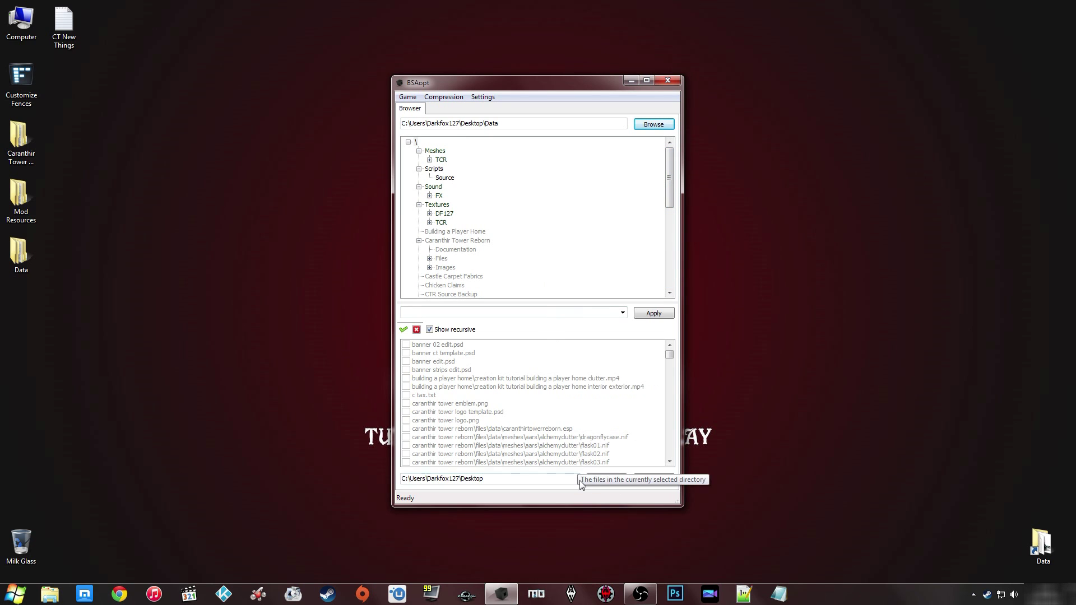
Set the destination to a Bethesda Softworks Archive named DF127TheChickenReborn on the Desktop
{"action": "left_click", "coordinate": [604, 483]}
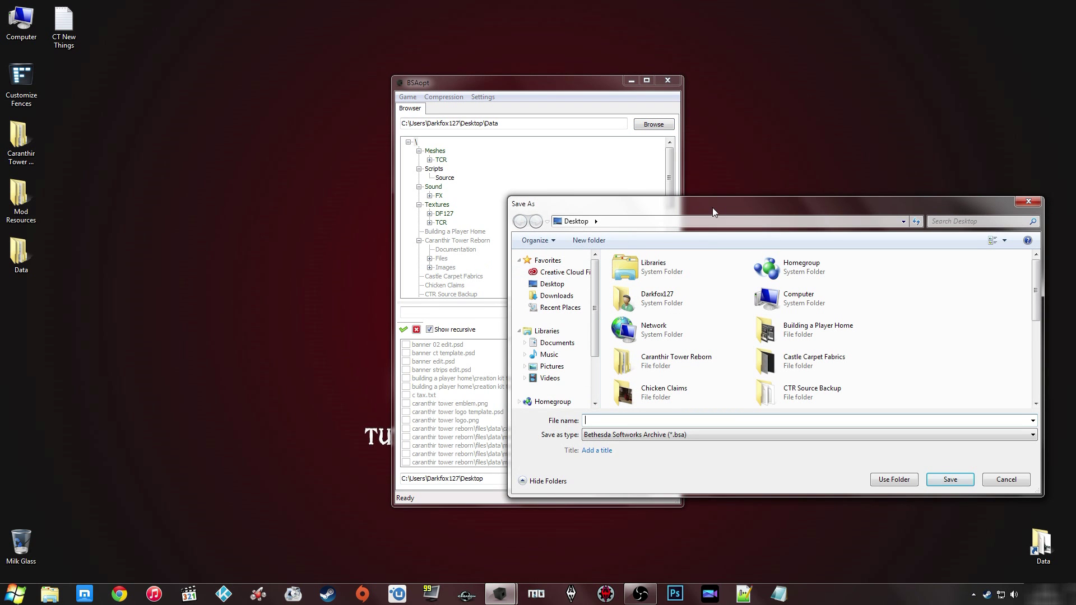
{"action": "left_click_drag", "start_coordinate": [712, 206], "coordinate": [542, 189]}
{"action": "left_click", "coordinate": [395, 268]}
{"action": "left_click", "coordinate": [482, 404]}
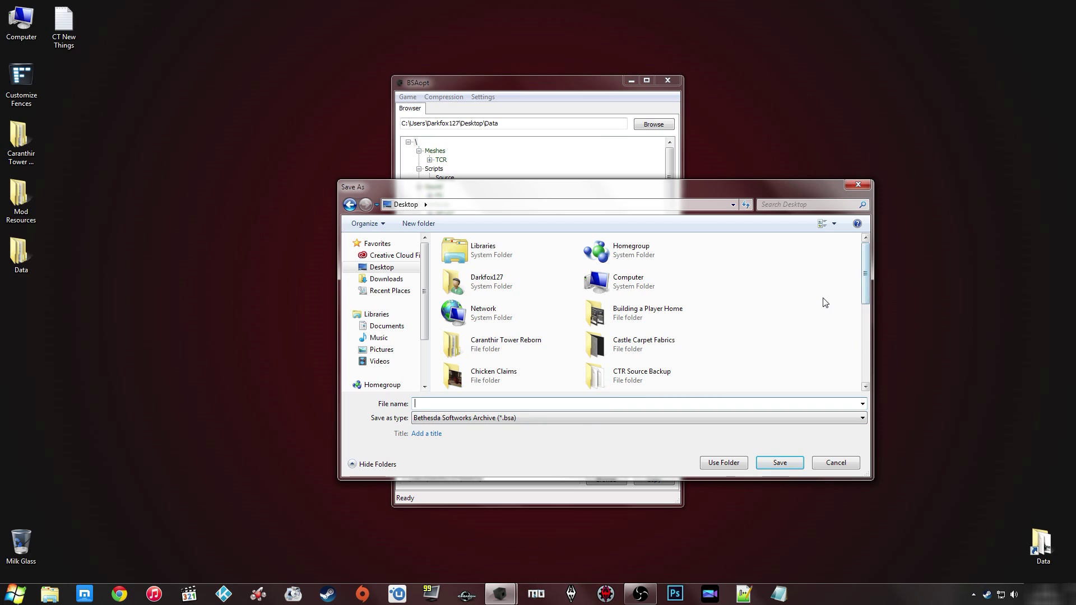
{"action": "type", "text": "DF127TheChickenReborn"}
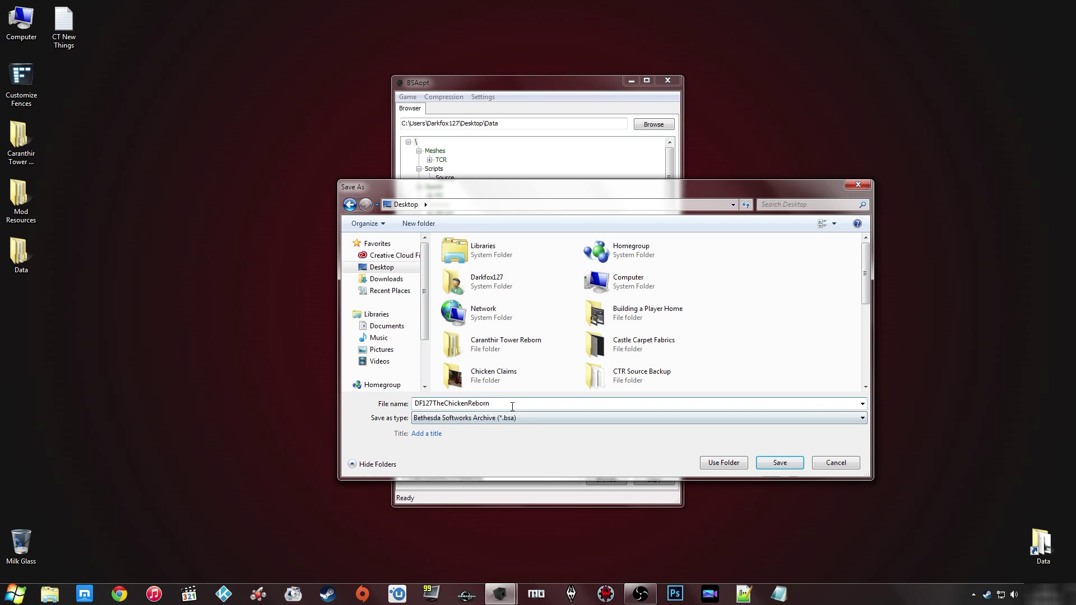
{"action": "left_click", "coordinate": [777, 464]}
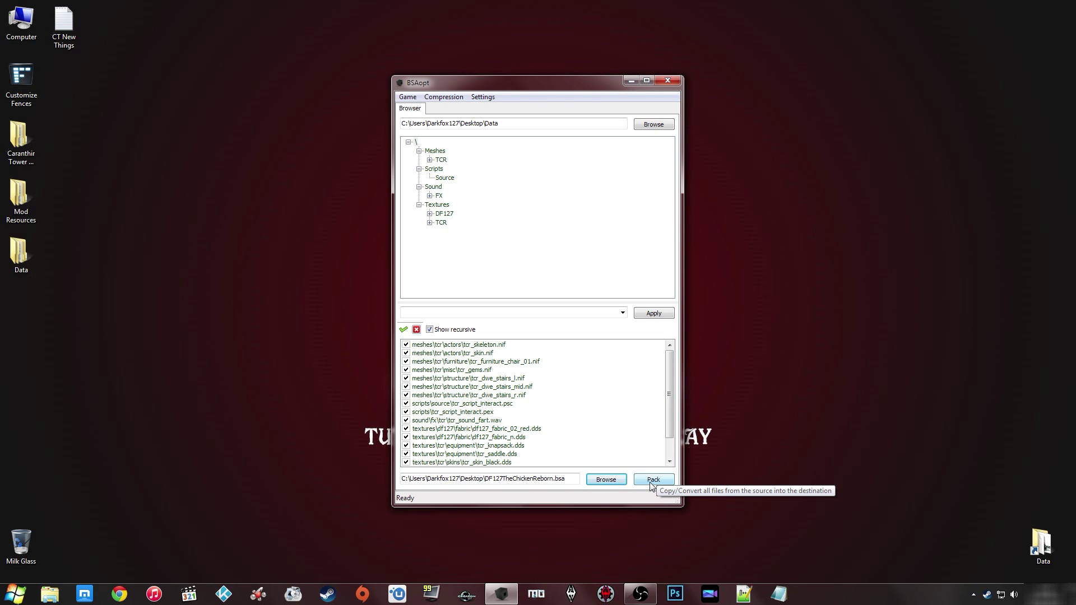
Review the compression levels and game options without changing them, and pack the checked files into DF127TheChickenReborn.bsa
{"action": "left_click", "coordinate": [443, 97]}
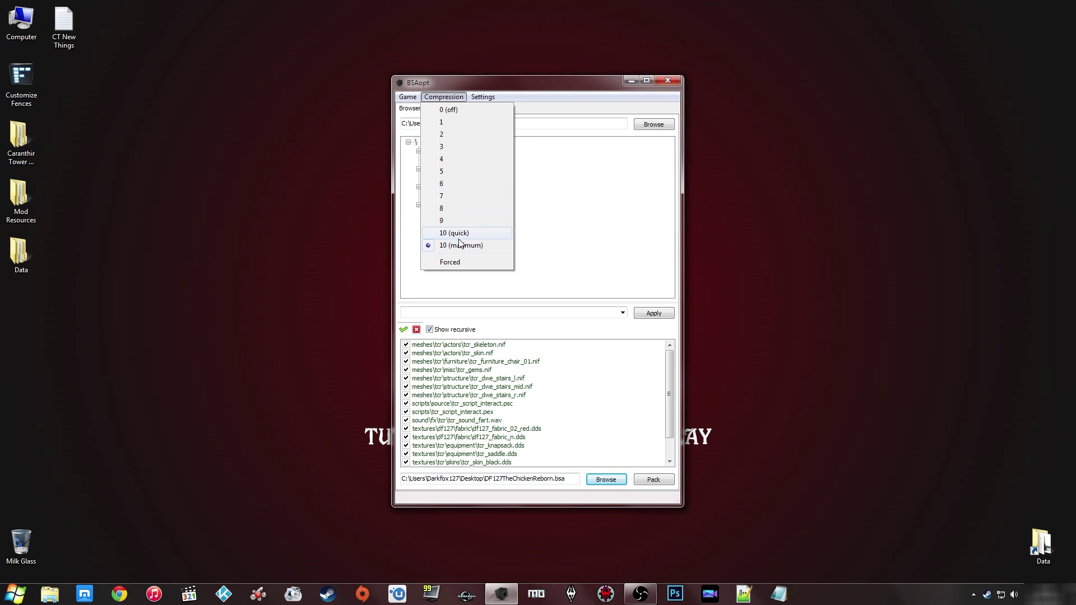
{"action": "left_click", "coordinate": [559, 92]}
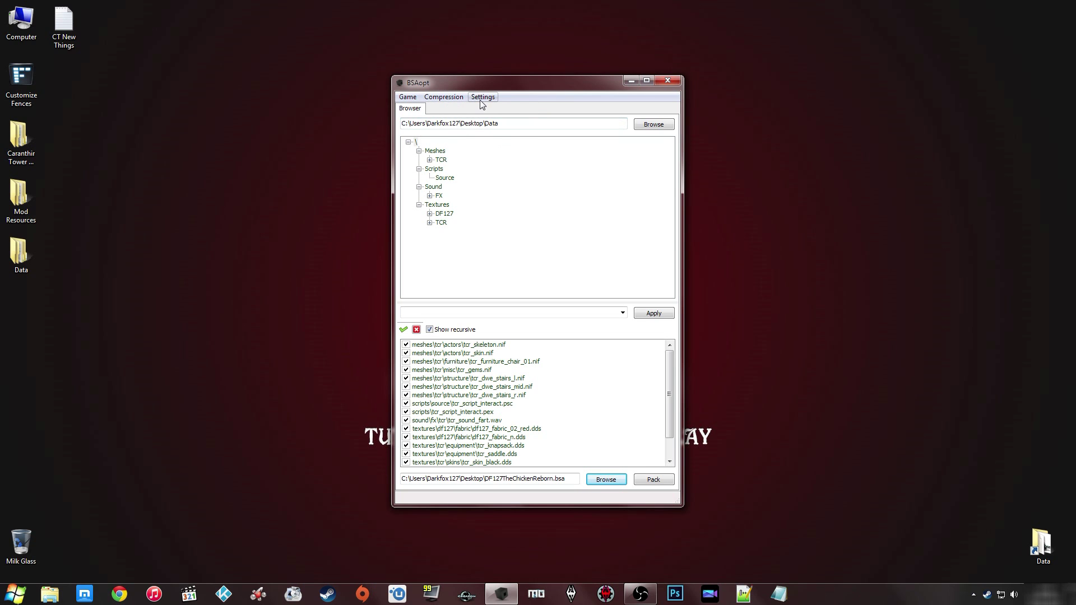
{"action": "left_click", "coordinate": [408, 97]}
{"action": "left_click", "coordinate": [565, 94]}
{"action": "left_click", "coordinate": [646, 481]}
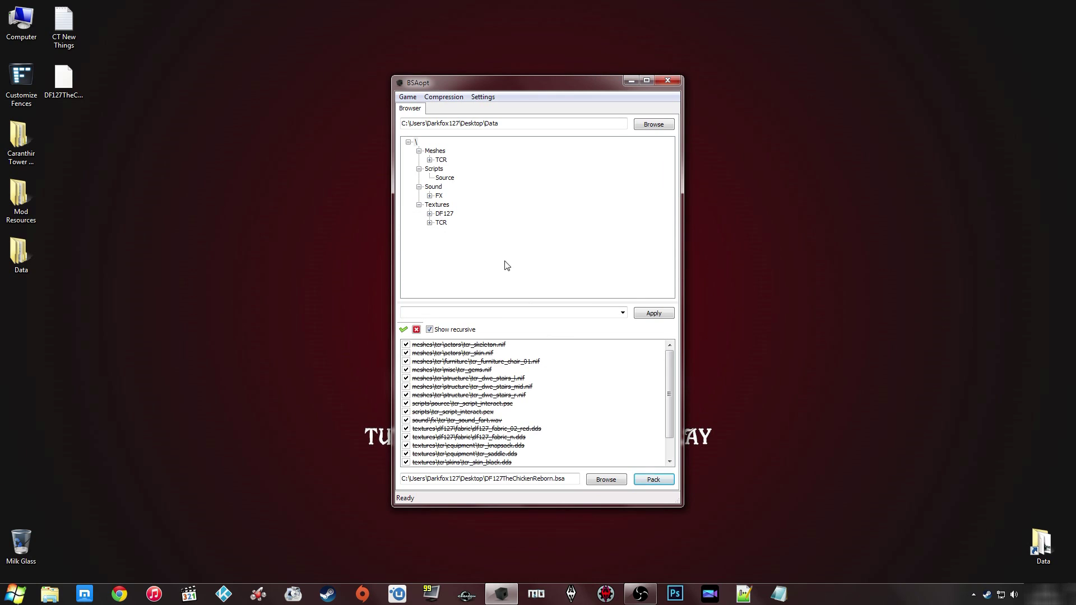
Inspect the packed BSA on the desktop and the file list of the TCR folder under Textures
{"action": "left_click", "coordinate": [200, 174]}
{"action": "left_click", "coordinate": [64, 84]}
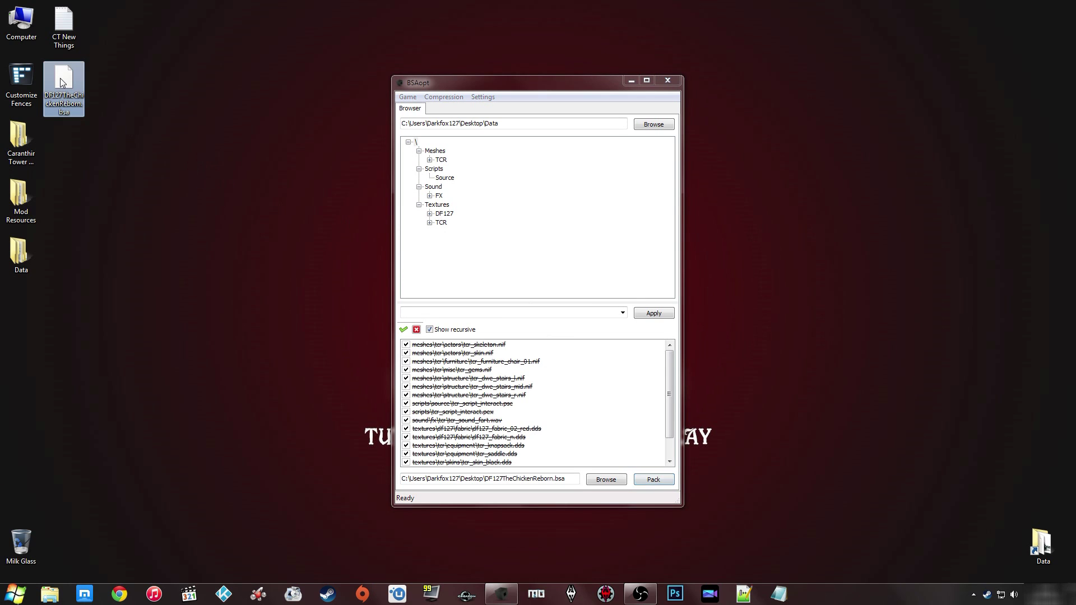
{"action": "left_click", "coordinate": [93, 87]}
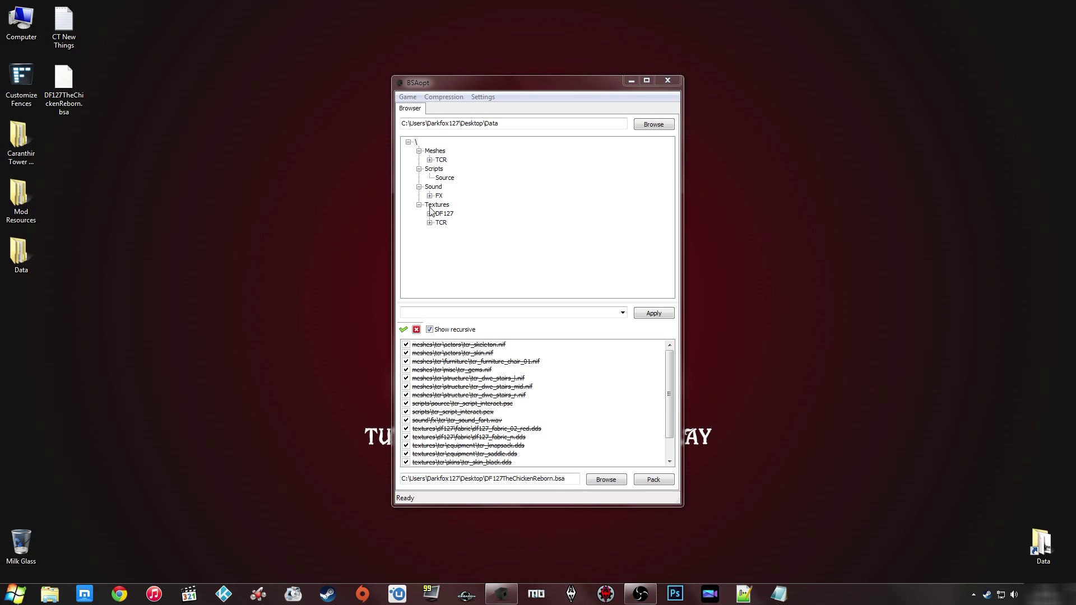
{"action": "left_click", "coordinate": [487, 260]}
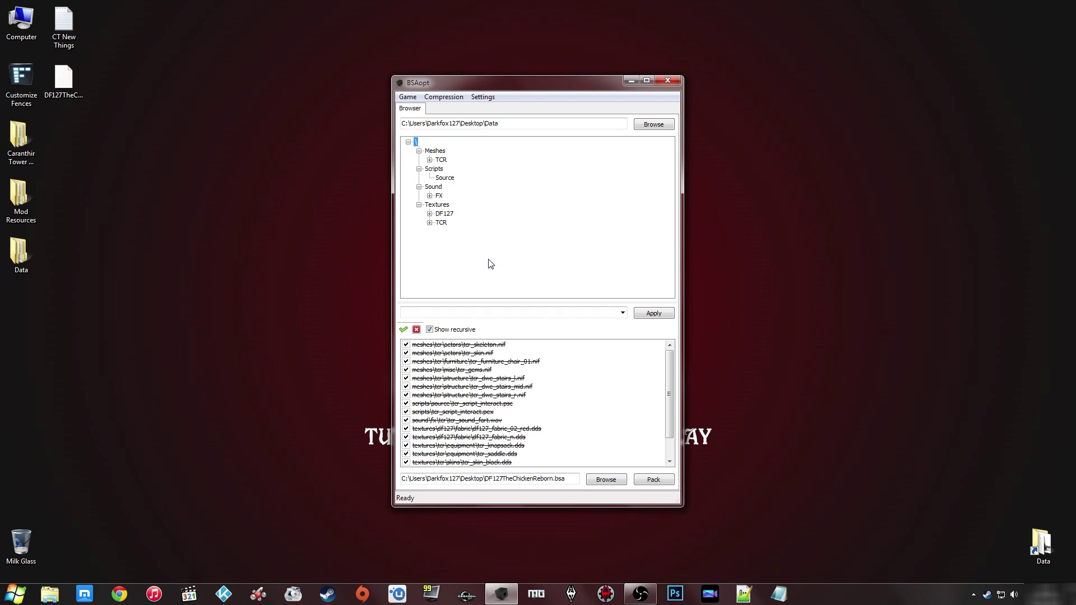
{"action": "left_click", "coordinate": [442, 223]}
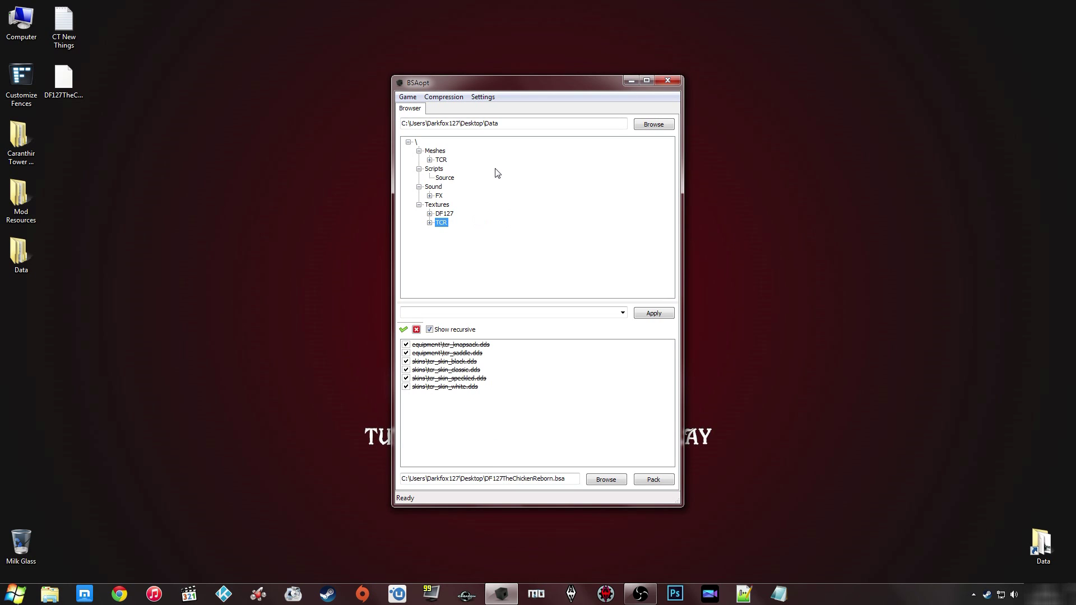
Load DF127TheChickenReborn.bsa from the Desktop as the source archive
{"action": "left_click", "coordinate": [646, 128]}
{"action": "left_click", "coordinate": [386, 267]}
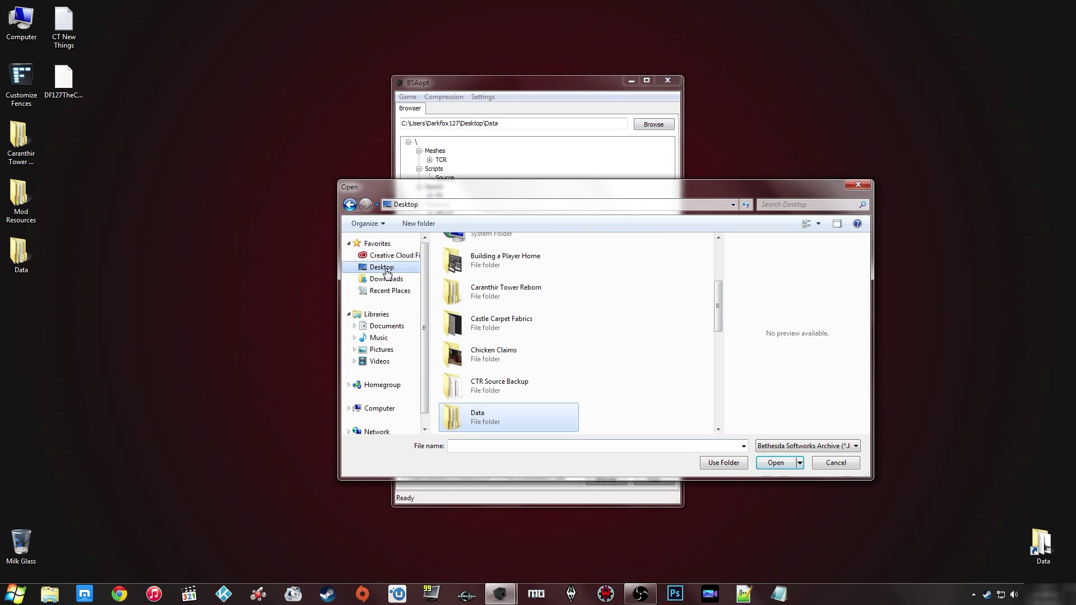
{"action": "scroll", "coordinate": [542, 322], "scroll_direction": "down", "scroll_amount": 5}
{"action": "left_click", "coordinate": [490, 413]}
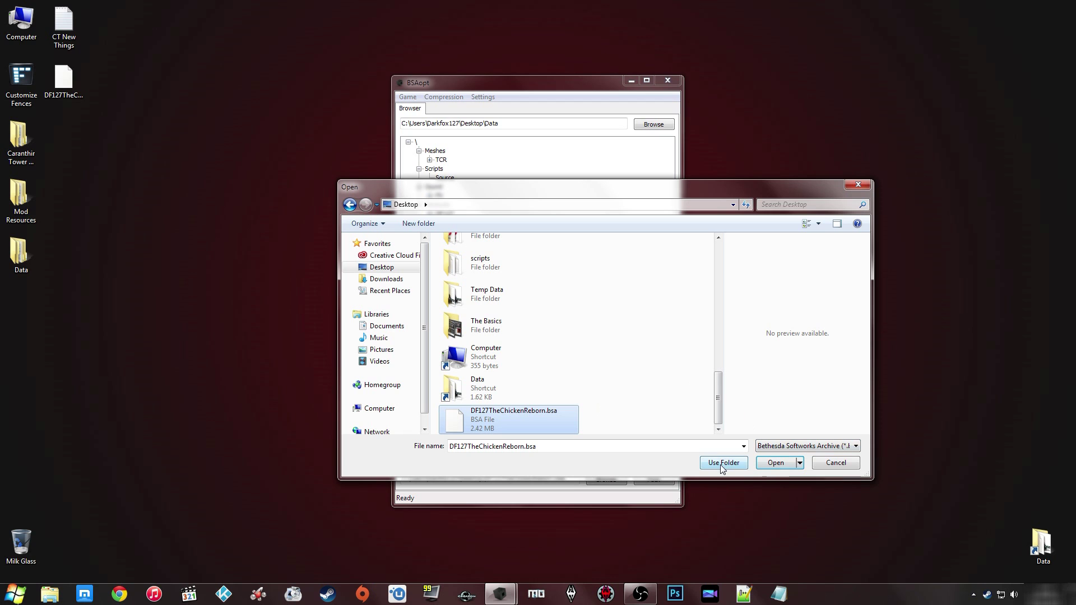
{"action": "left_click", "coordinate": [768, 461]}
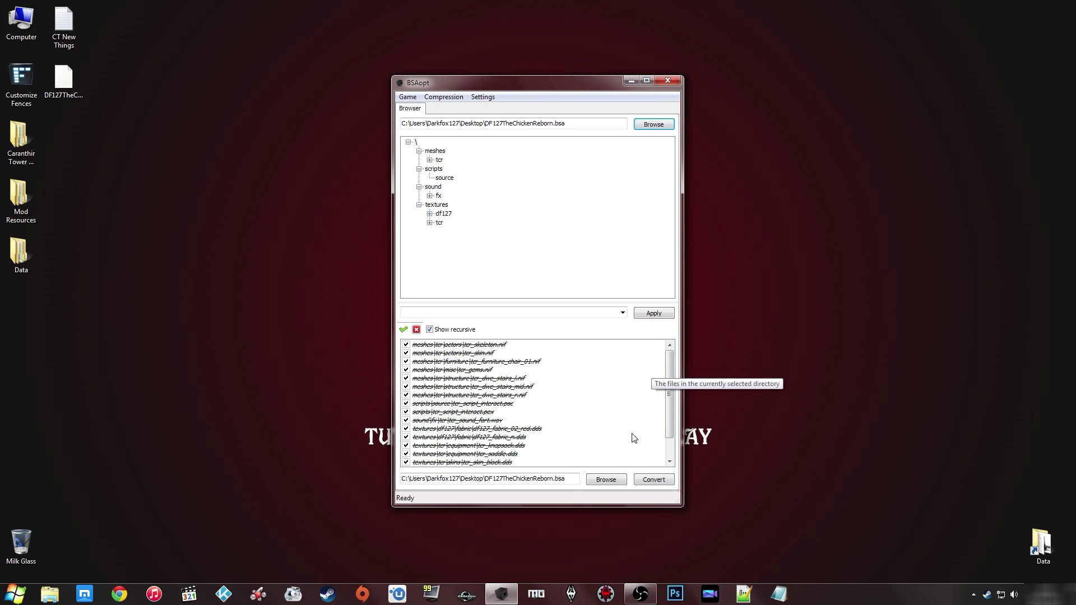
Set the Desktop folder as the destination and unpack DF127TheChickenReborn.bsa into it
{"action": "left_click", "coordinate": [600, 482]}
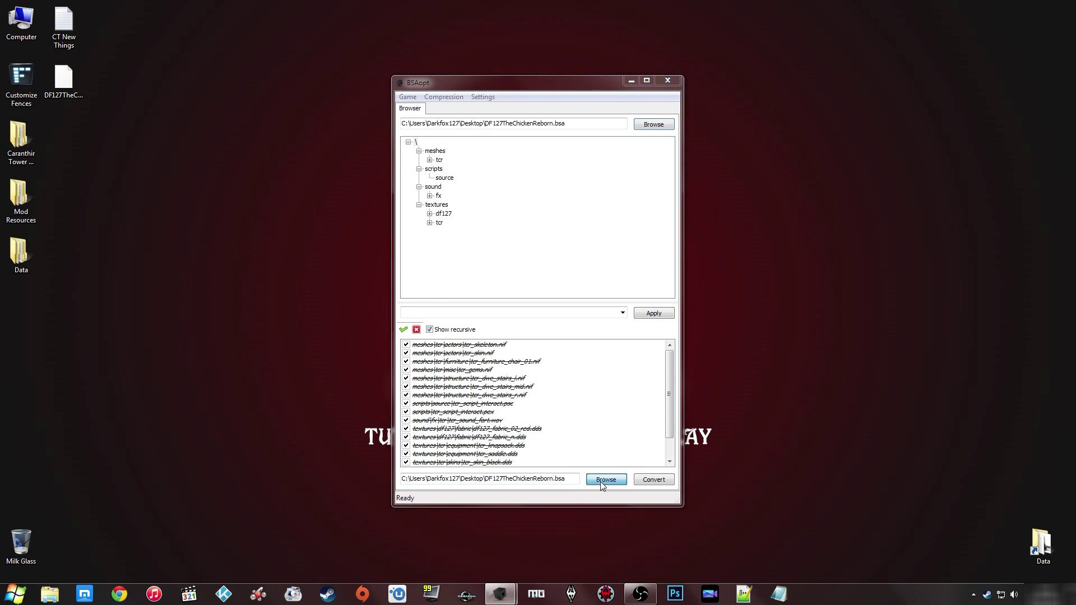
{"action": "left_click", "coordinate": [392, 272]}
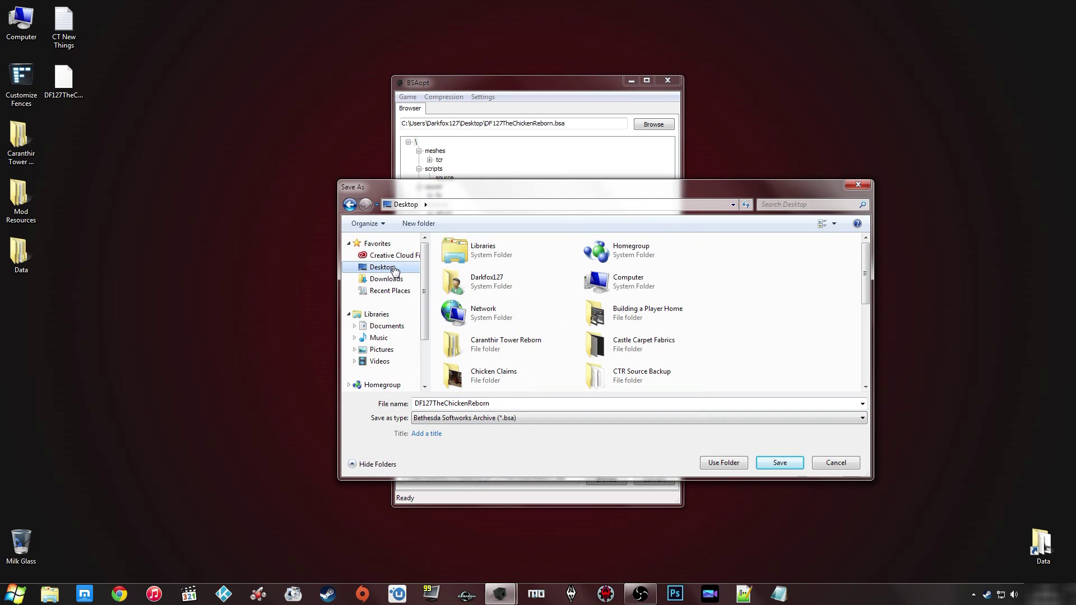
{"action": "left_click", "coordinate": [720, 464]}
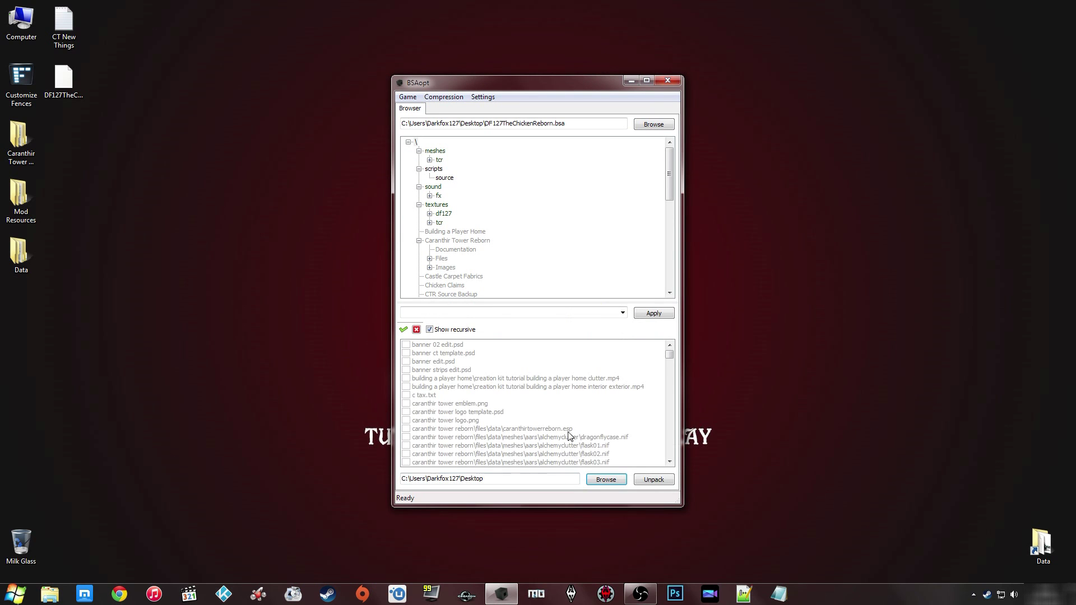
{"action": "left_click", "coordinate": [495, 413]}
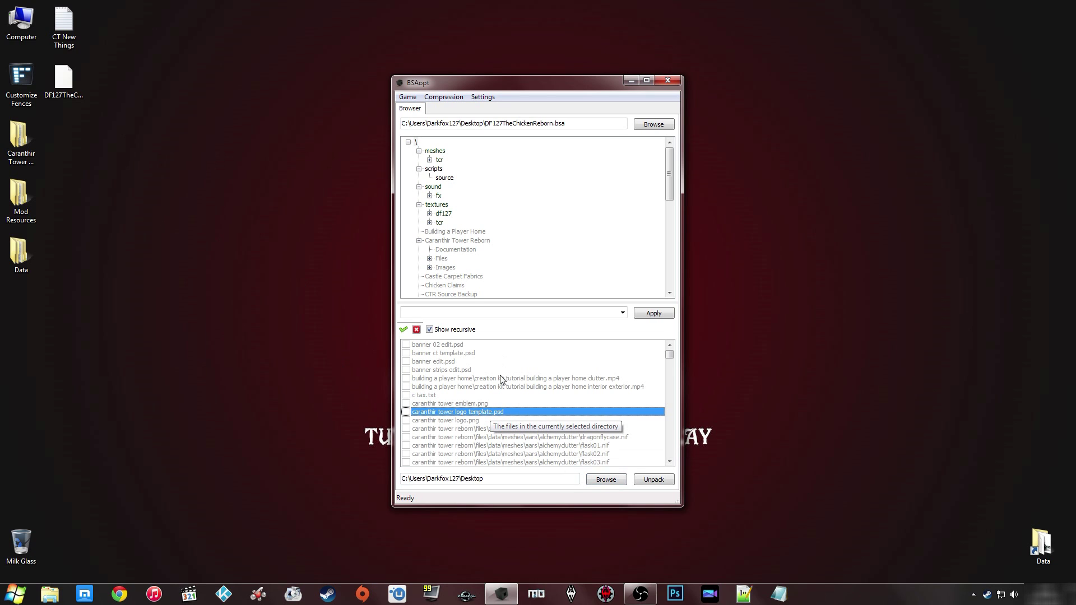
{"action": "left_click", "coordinate": [650, 483]}
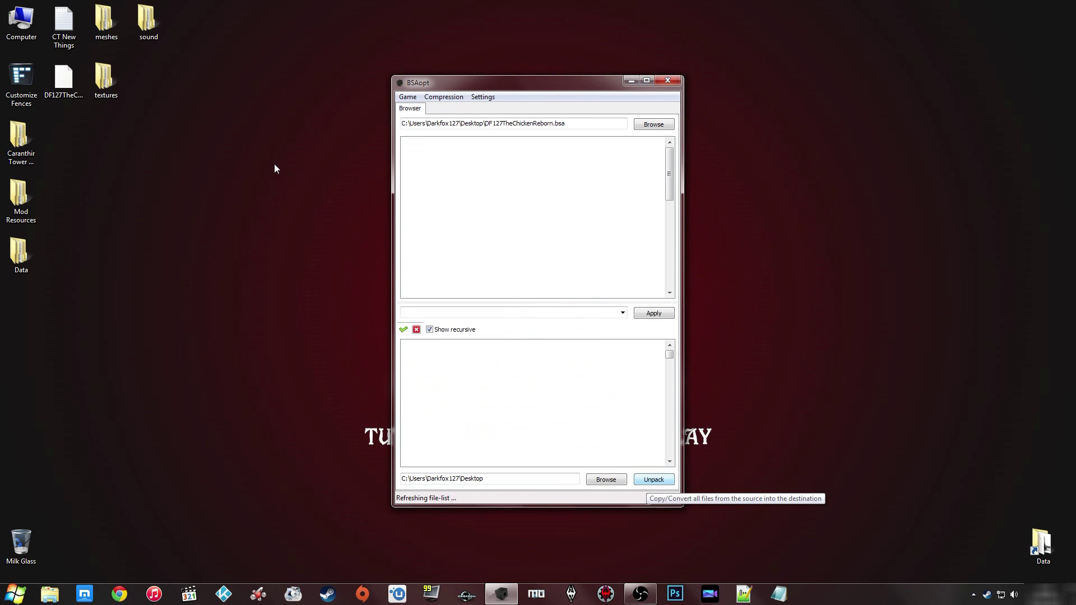
Check the extracted folders on the desktop and close BSAopt
{"action": "left_click", "coordinate": [147, 25]}
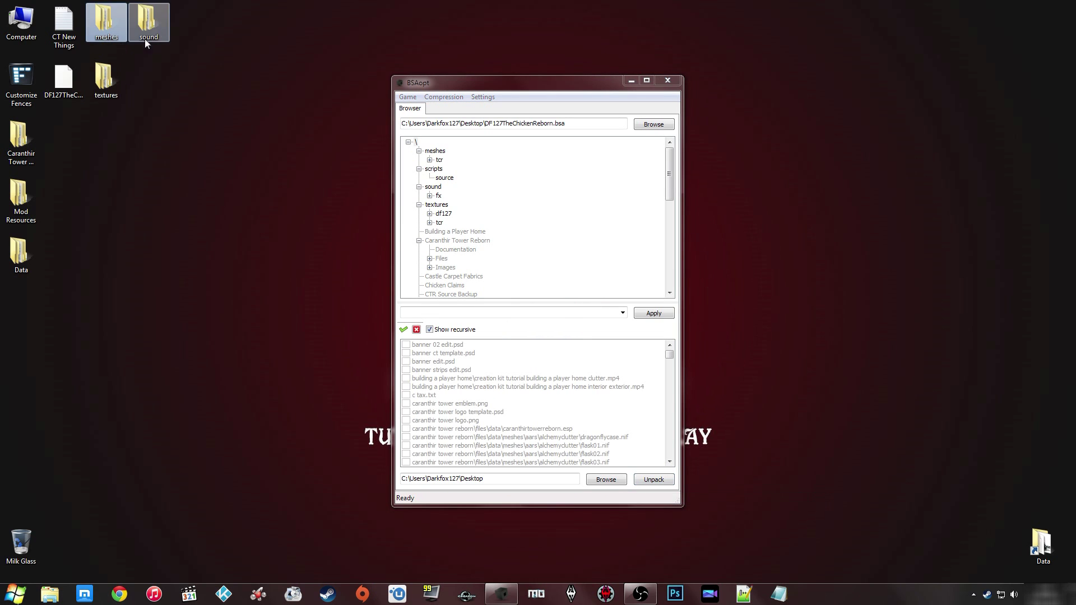
{"action": "left_click", "coordinate": [139, 73]}
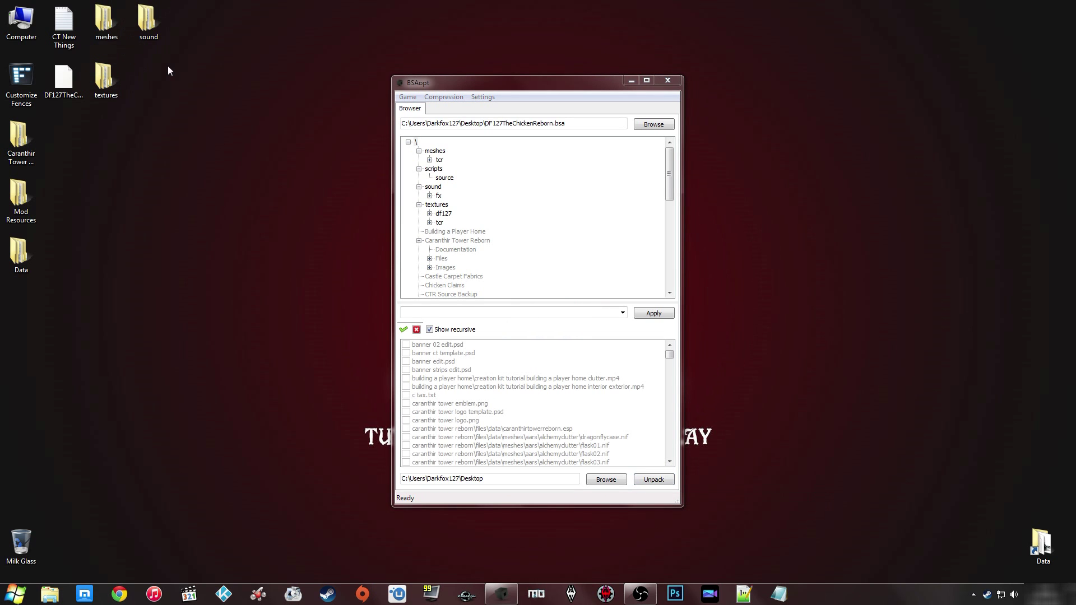
{"action": "left_click", "coordinate": [660, 82]}
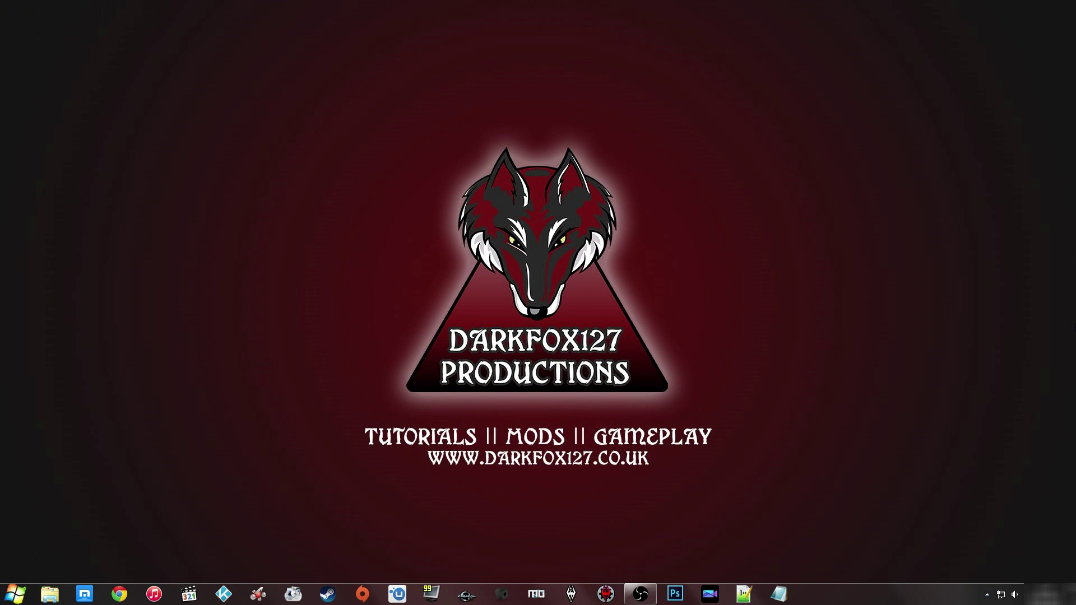